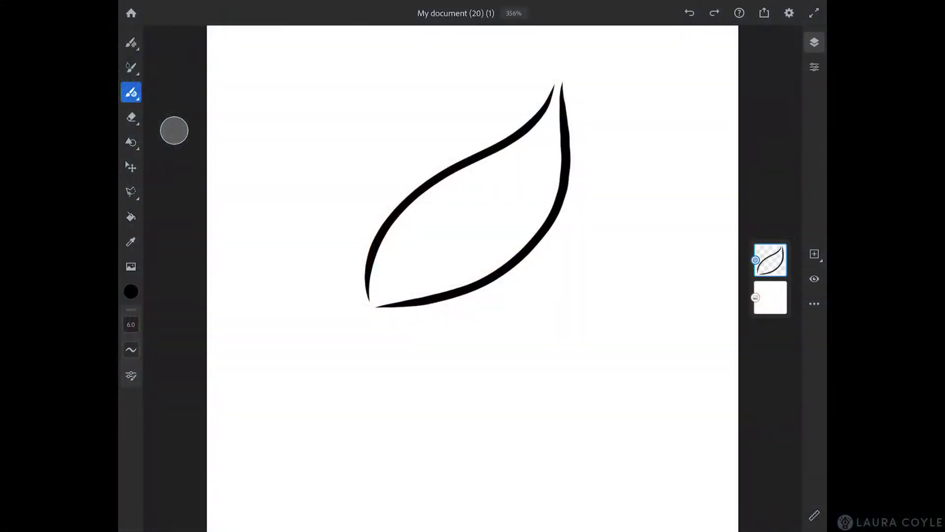
Step: Draw side veins branching from the leaf's midrib, redrawing one vein shorter
mouse_move(526, 161)
mouse_down()
mouse_move(379, 291)
mouse_move(315, 419)
mouse_up()
mouse_move(396, 269)
mouse_down()
mouse_move(419, 210)
mouse_move(536, 143)
mouse_up()
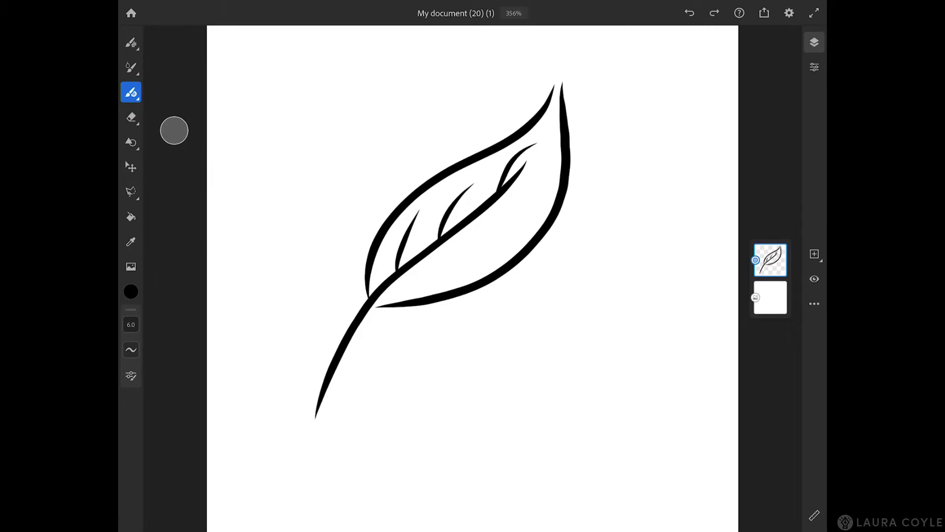
key(ctrl+z)
mouse_move(495, 193)
mouse_down()
mouse_move(513, 153)
mouse_move(524, 198)
mouse_move(547, 182)
mouse_up()
drag(446, 241, 505, 231)
drag(420, 279, 467, 270)
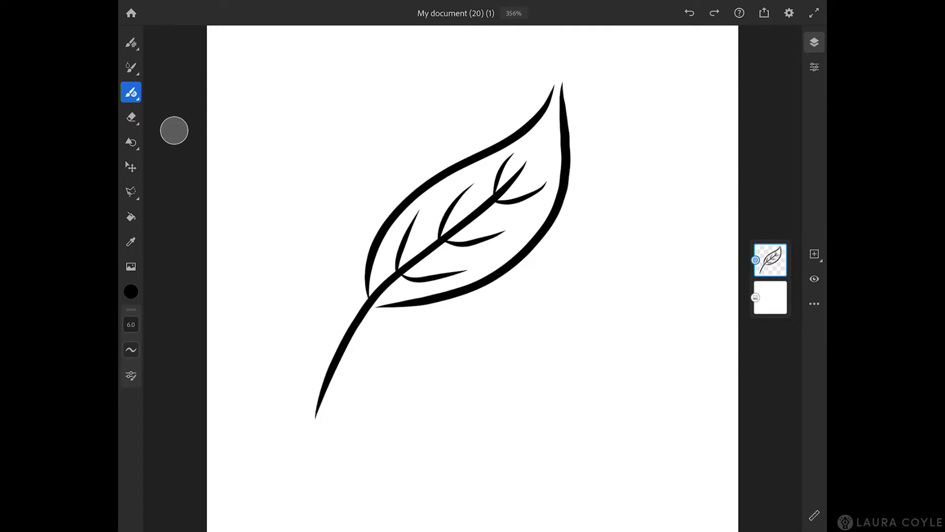
Step: Add a new layer under the linework and pick a light green colour
click(814, 253)
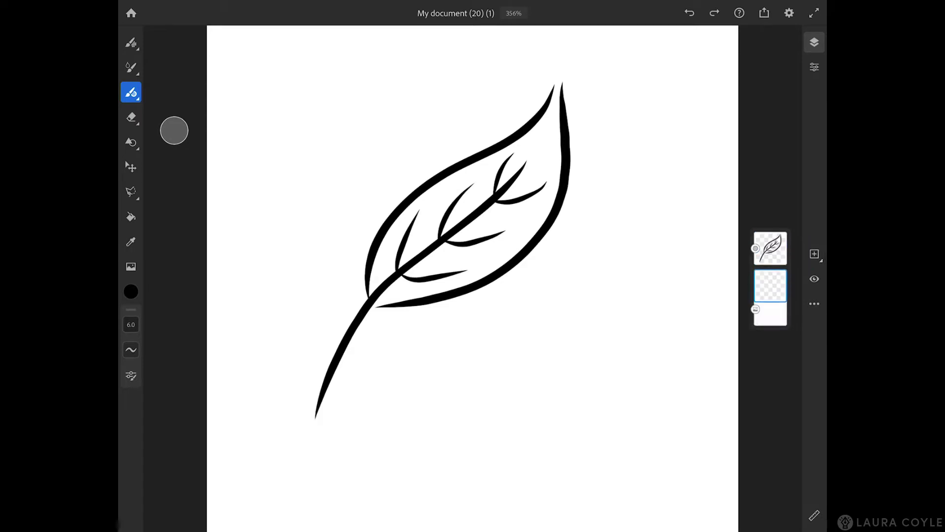
click(131, 292)
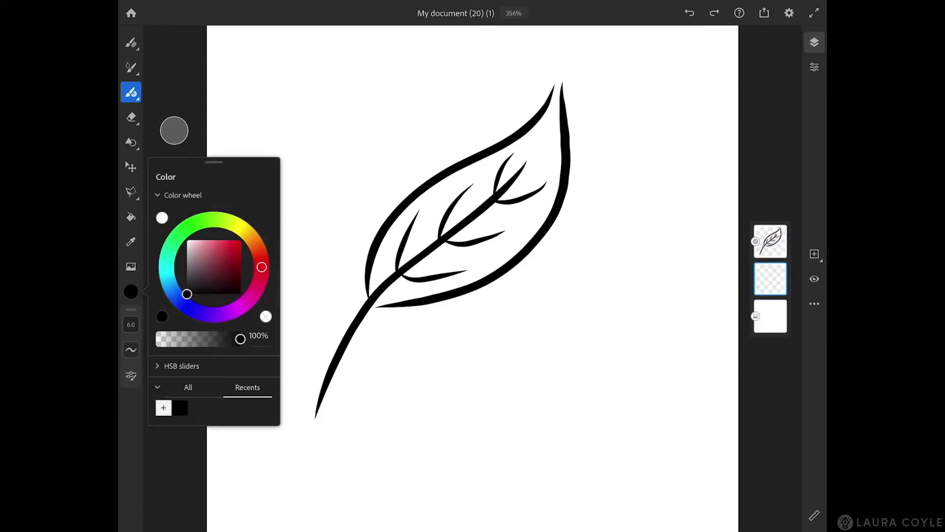
drag(262, 267, 205, 220)
drag(187, 294, 210, 251)
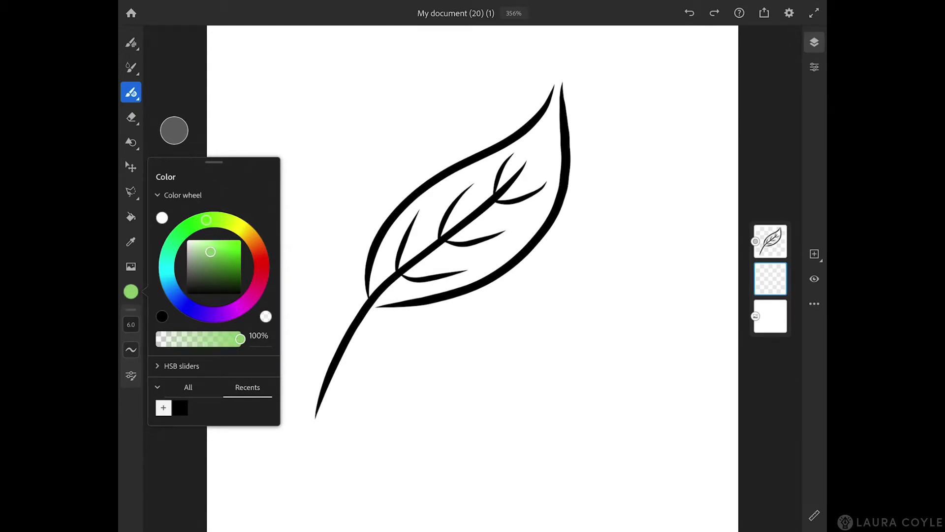
click(131, 291)
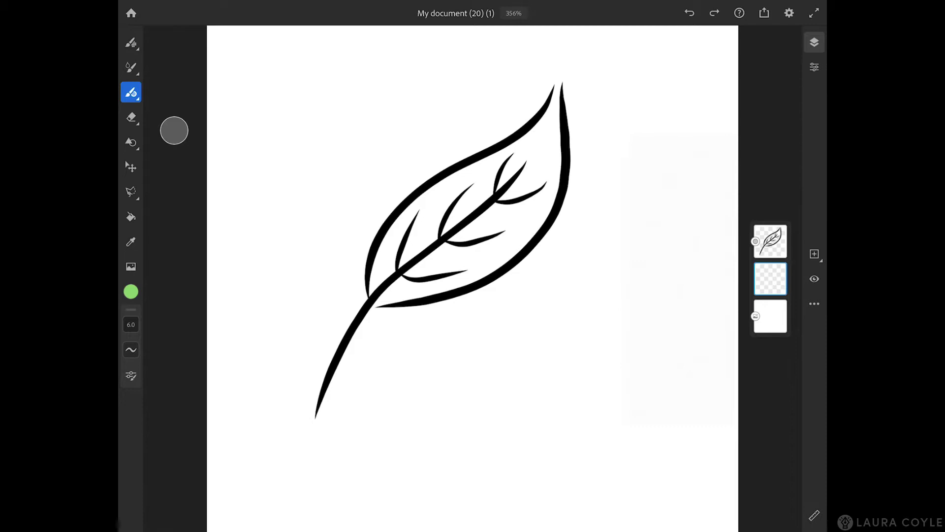
Step: Paint a green stroke along the leaf's inner edge and fill the interior green
mouse_move(373, 292)
mouse_down()
mouse_move(401, 227)
mouse_move(533, 138)
mouse_move(553, 104)
mouse_move(550, 167)
mouse_move(495, 261)
mouse_move(379, 298)
mouse_up()
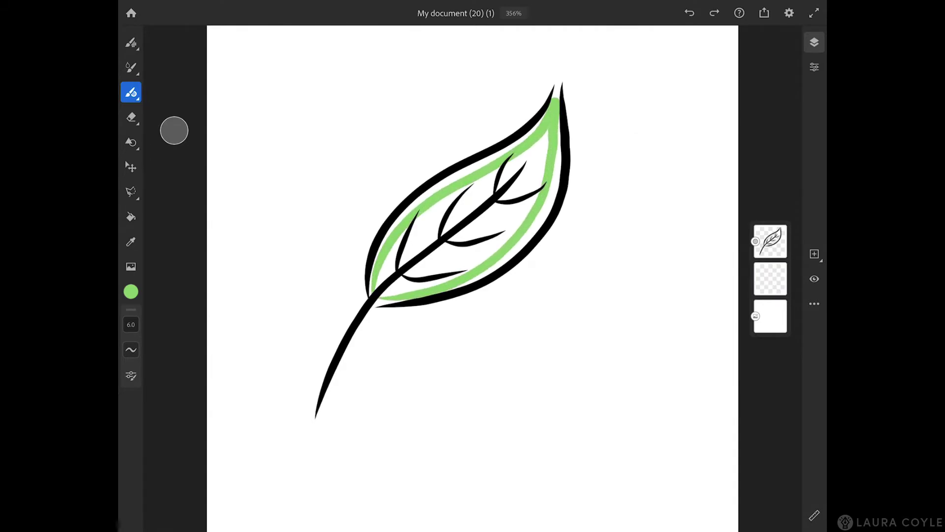
click(131, 217)
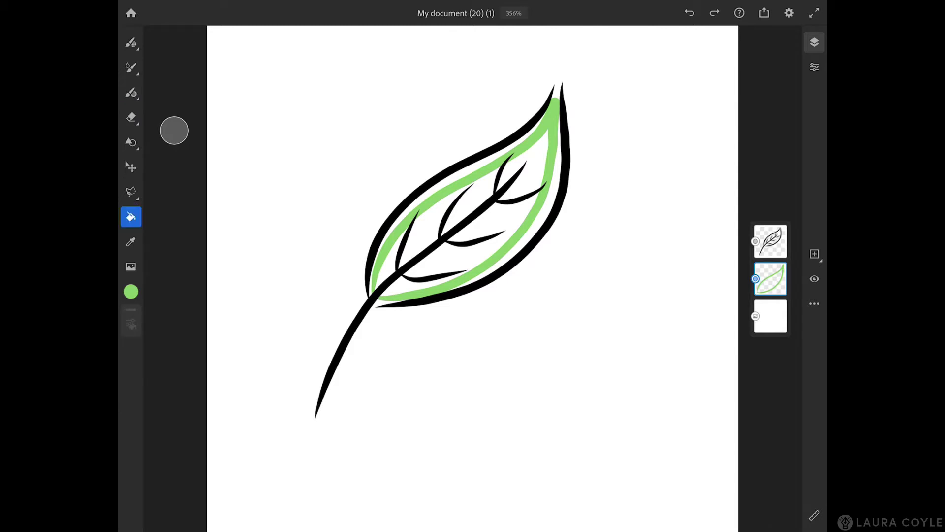
click(475, 245)
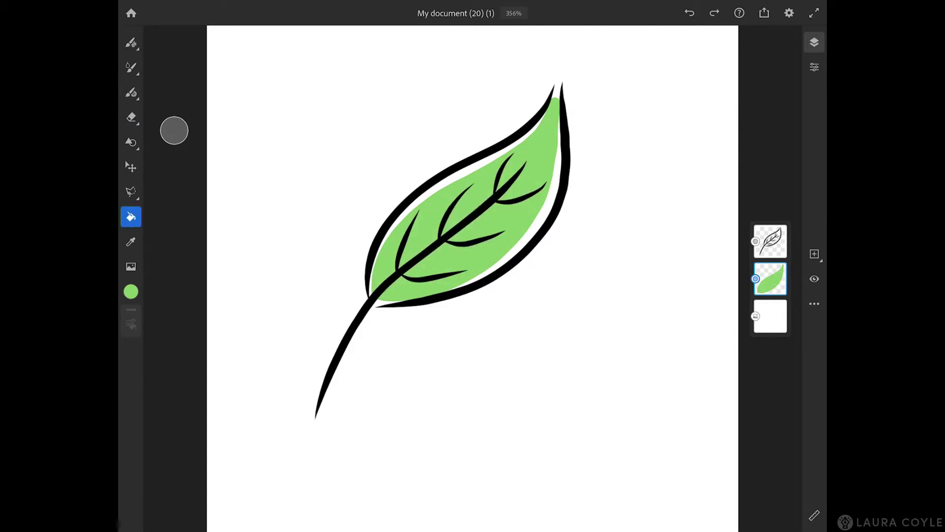
Step: Add a new layer above the green fill with its blend mode set to Multiply
click(814, 254)
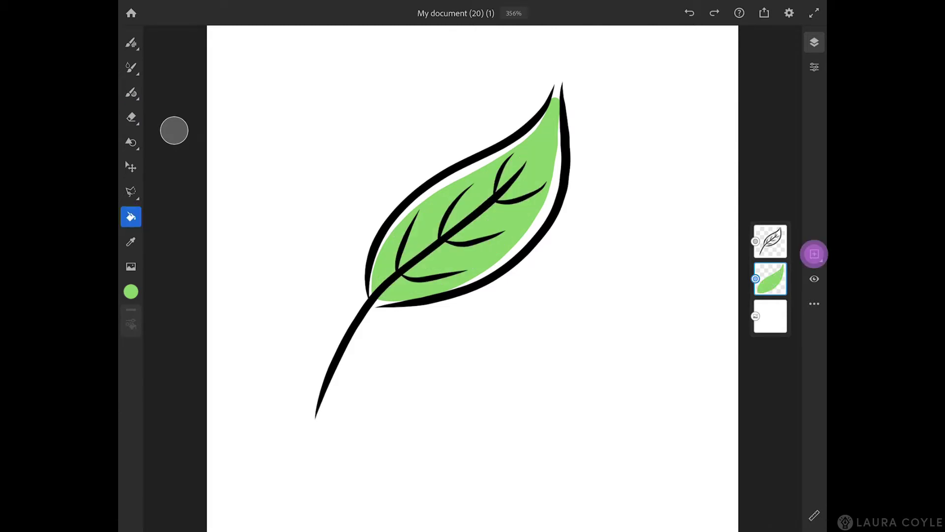
click(814, 67)
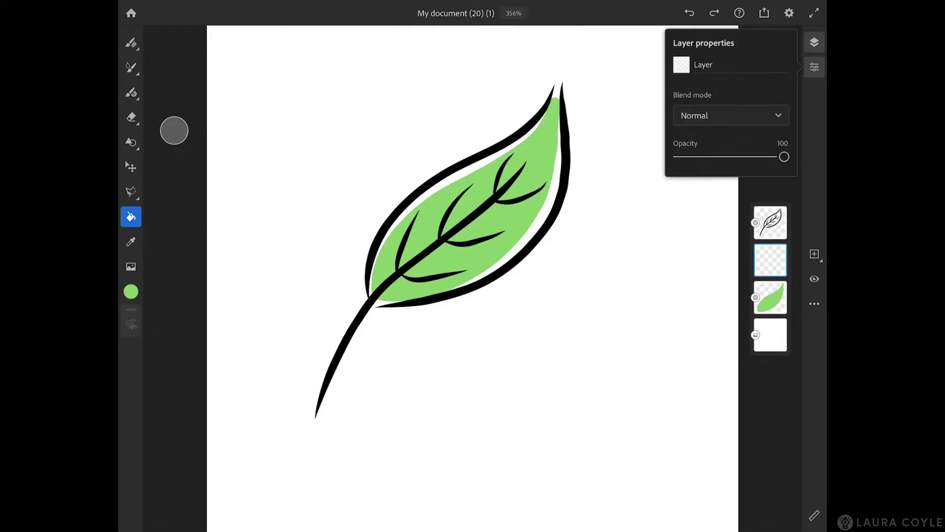
click(731, 115)
click(747, 194)
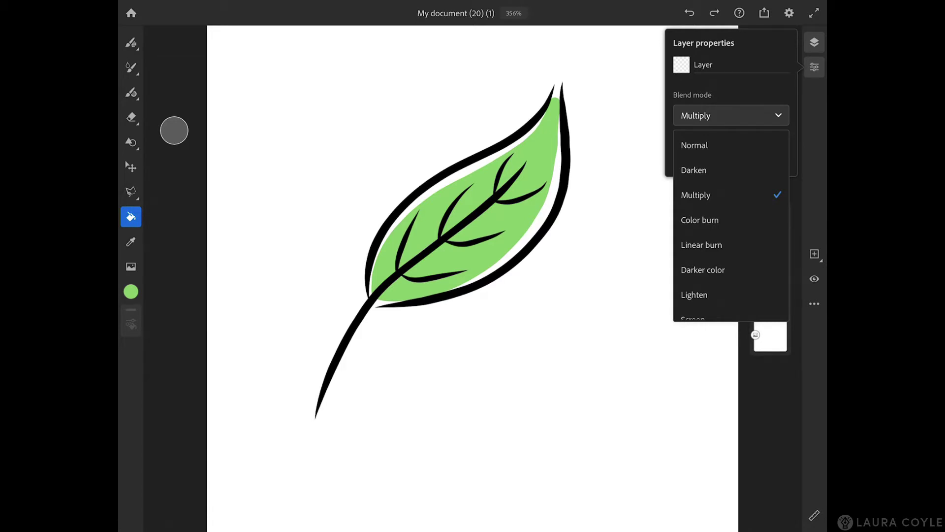
Step: Brush a darker green stroke along the midrib and fill the leaf's lower half
click(130, 92)
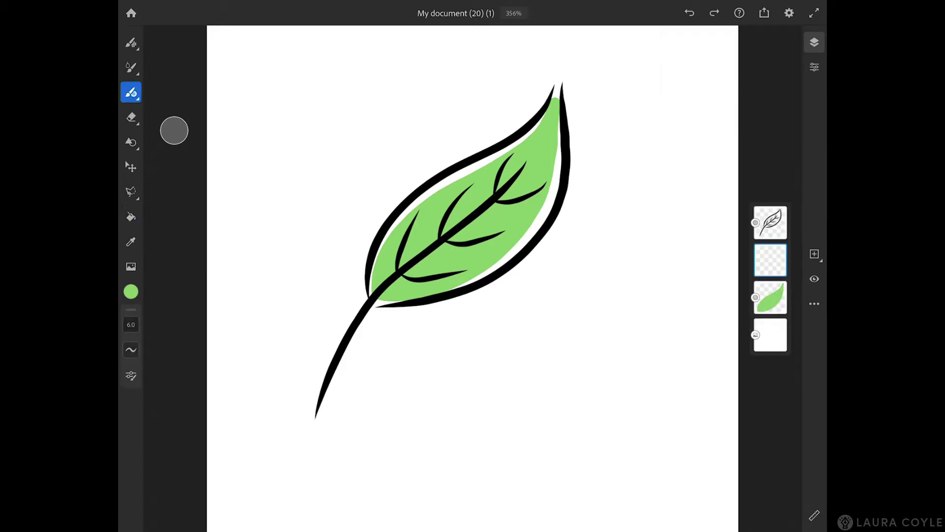
mouse_move(556, 95)
mouse_down()
mouse_move(538, 153)
mouse_move(467, 230)
mouse_move(382, 297)
mouse_move(475, 276)
mouse_move(541, 197)
mouse_move(556, 102)
mouse_up()
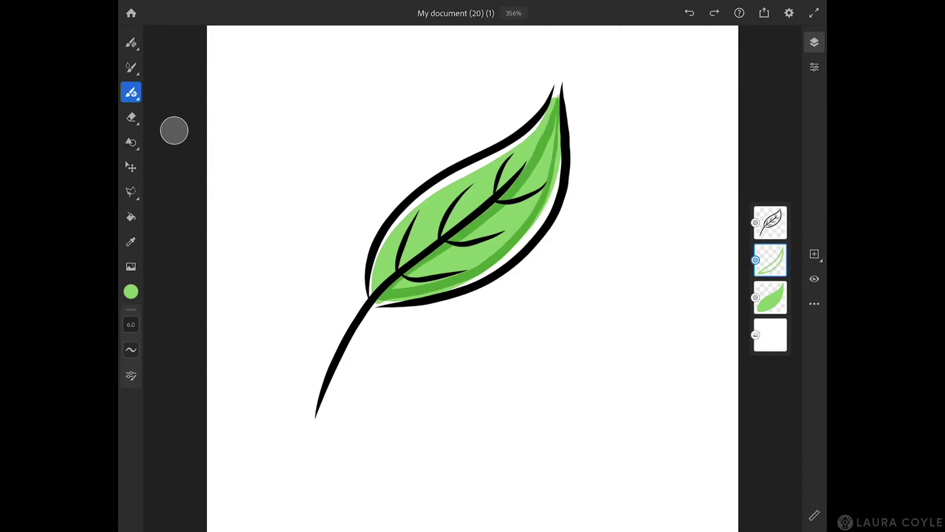
click(131, 216)
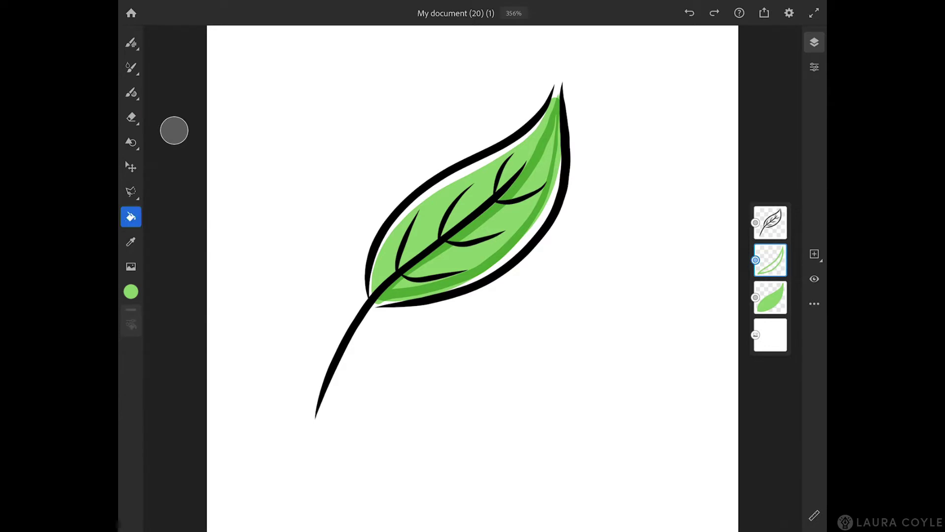
click(475, 243)
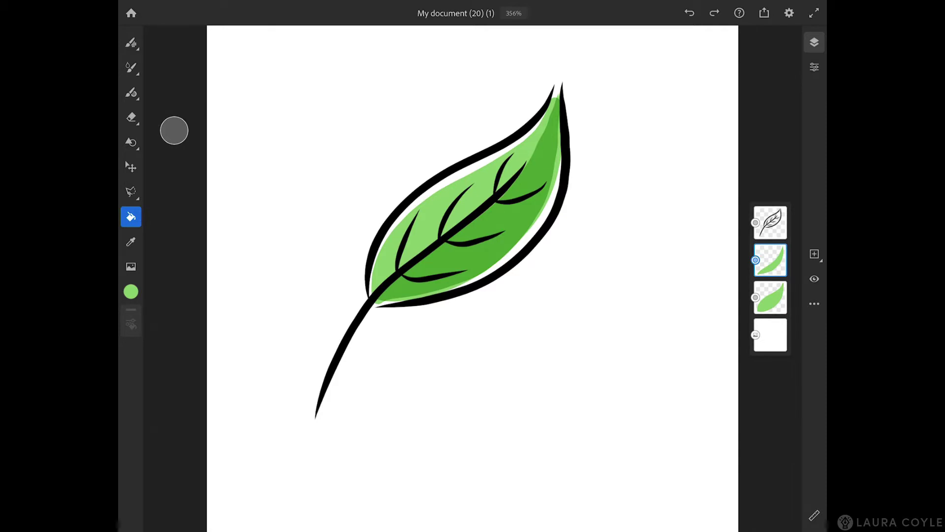
Step: Delete the white background layer
click(770, 334)
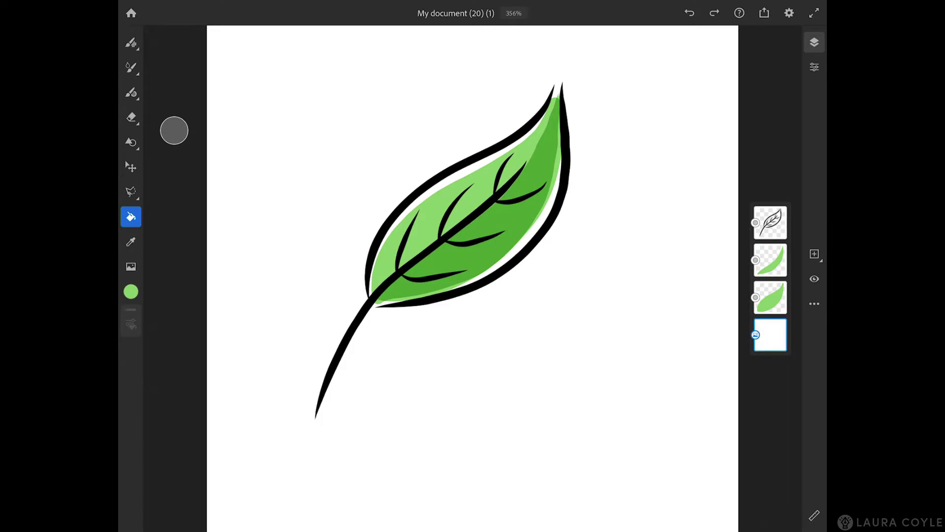
click(771, 335)
click(674, 279)
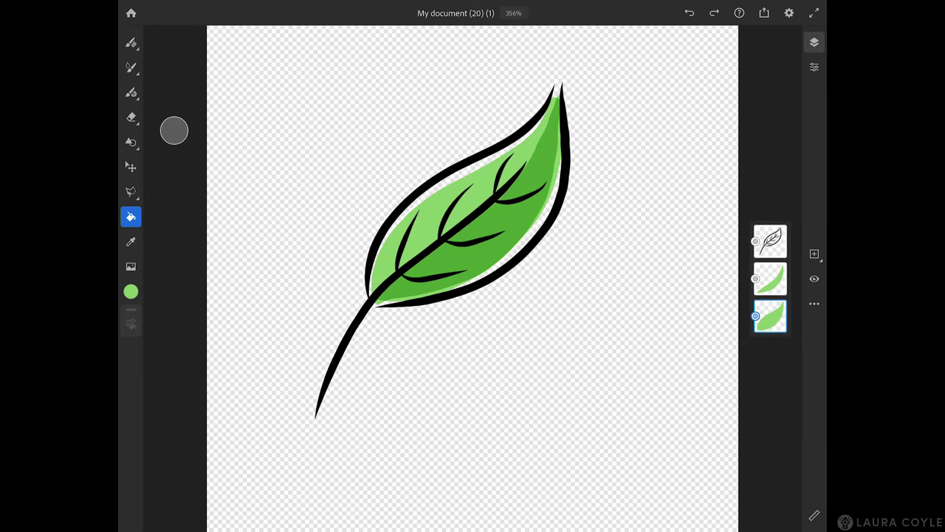
Step: Export the leaf as a PDF file
click(764, 12)
click(764, 47)
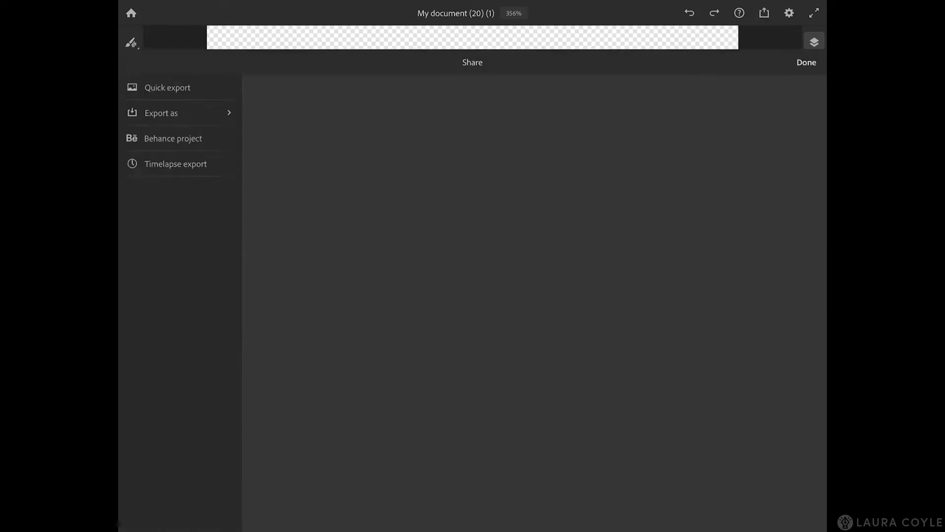
click(168, 64)
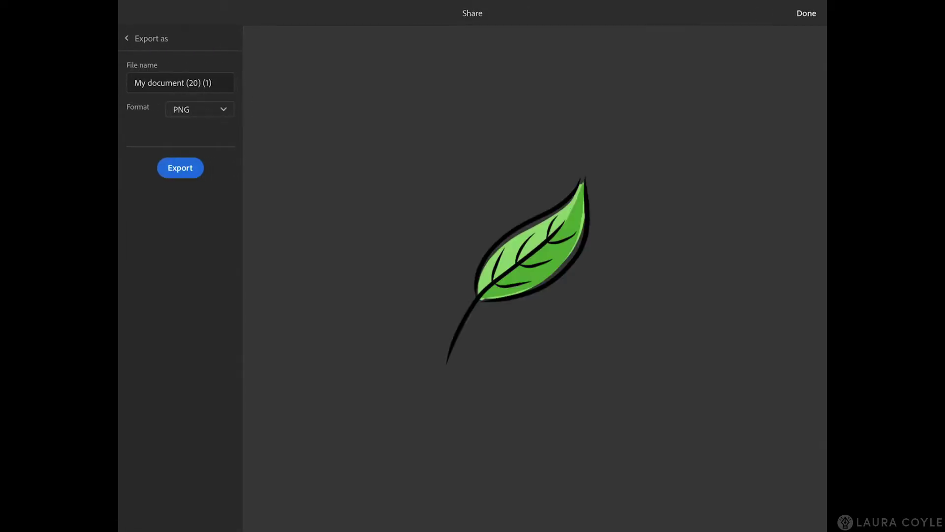
click(199, 110)
click(180, 212)
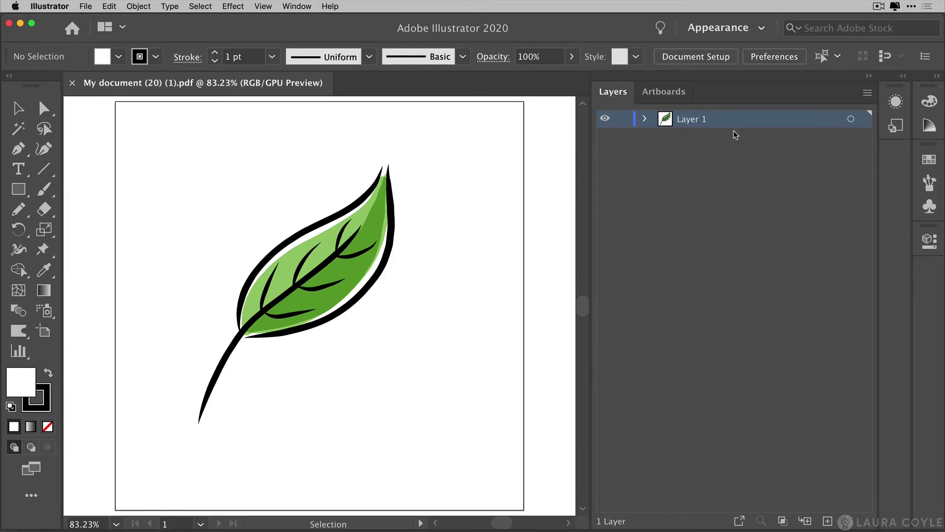
Step: Set the Layers panel row size to a custom 50 pixels in Panel Options
click(868, 92)
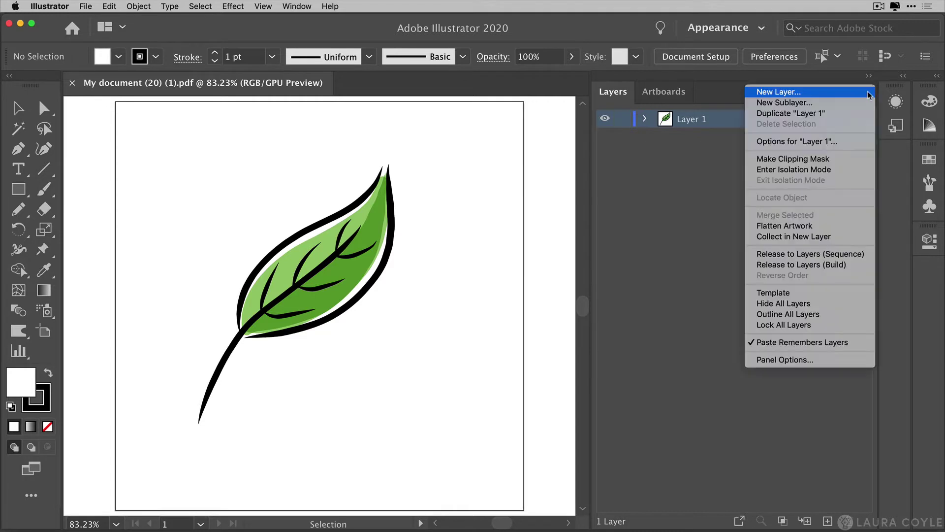
click(811, 360)
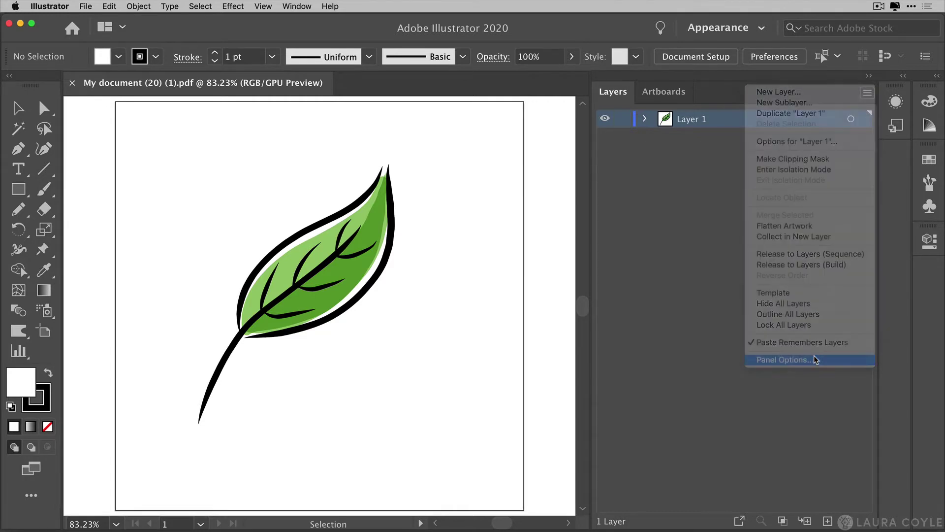
click(378, 272)
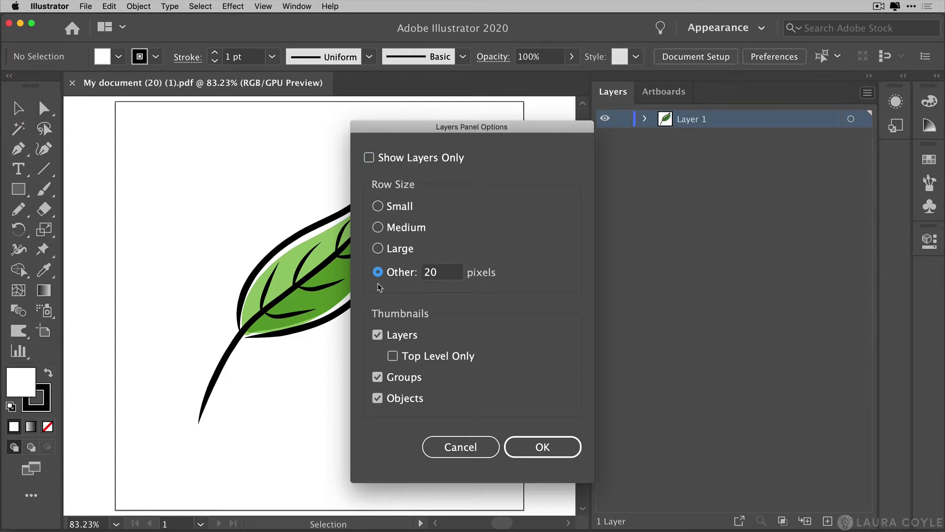
drag(457, 271, 402, 279)
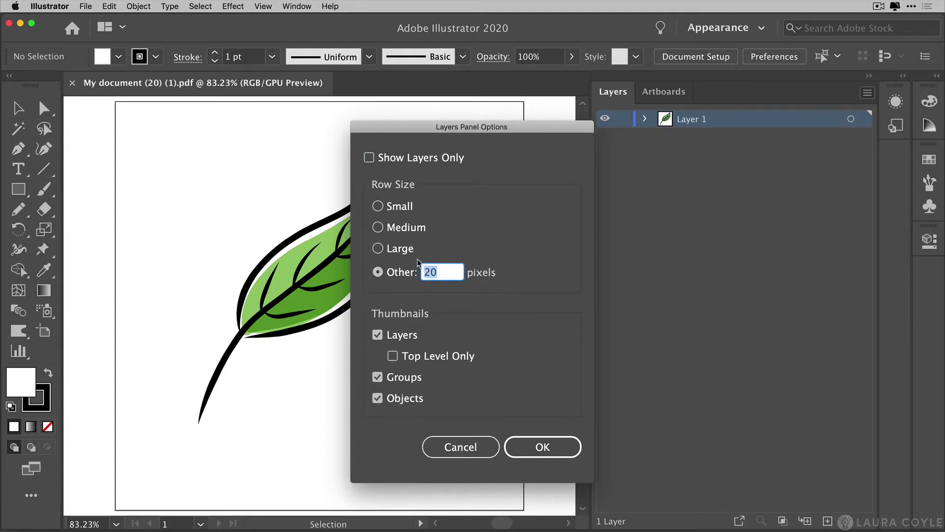
text(50)
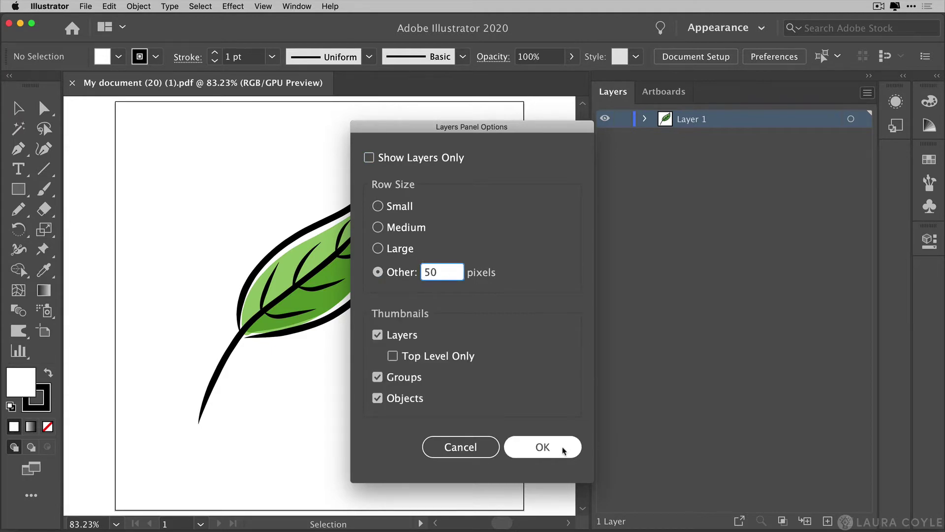
click(566, 447)
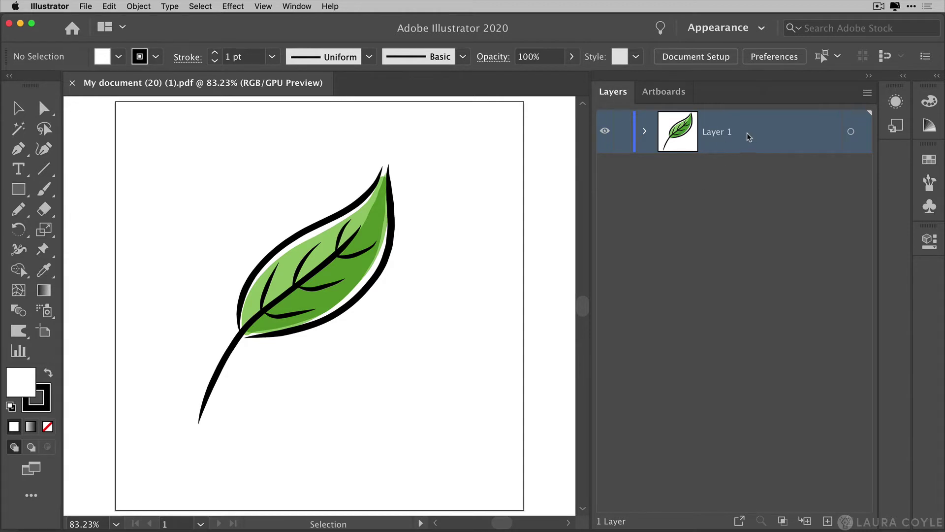
Step: Expand Layer 1 and the top Clip Group, inspect its clipping path, then deselect
click(645, 132)
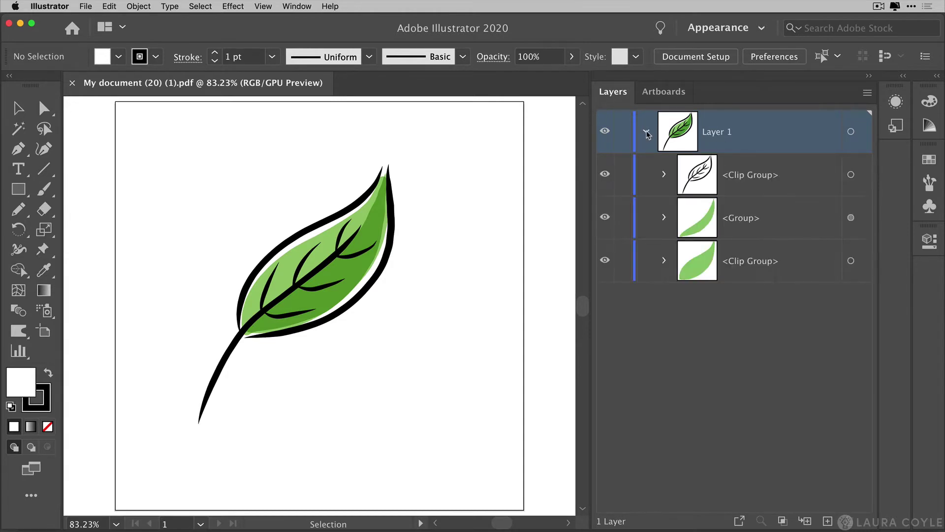
click(664, 175)
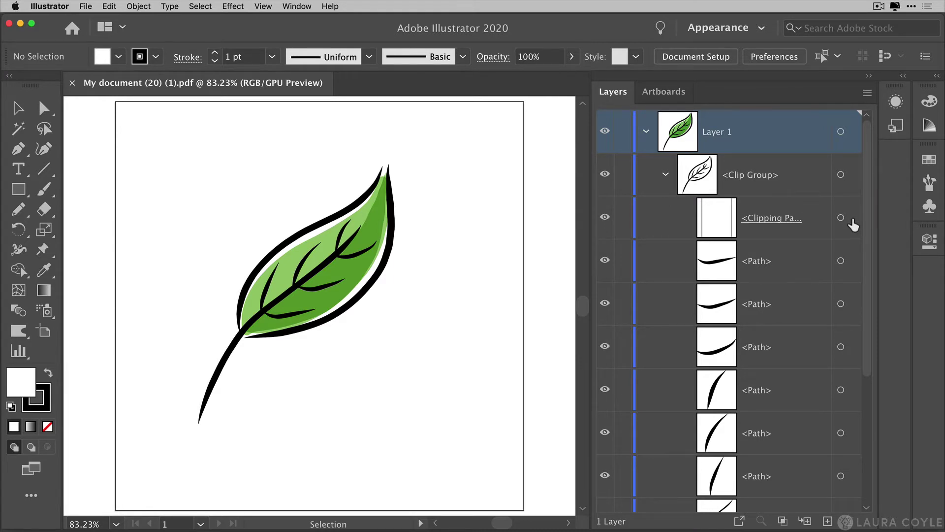
click(844, 218)
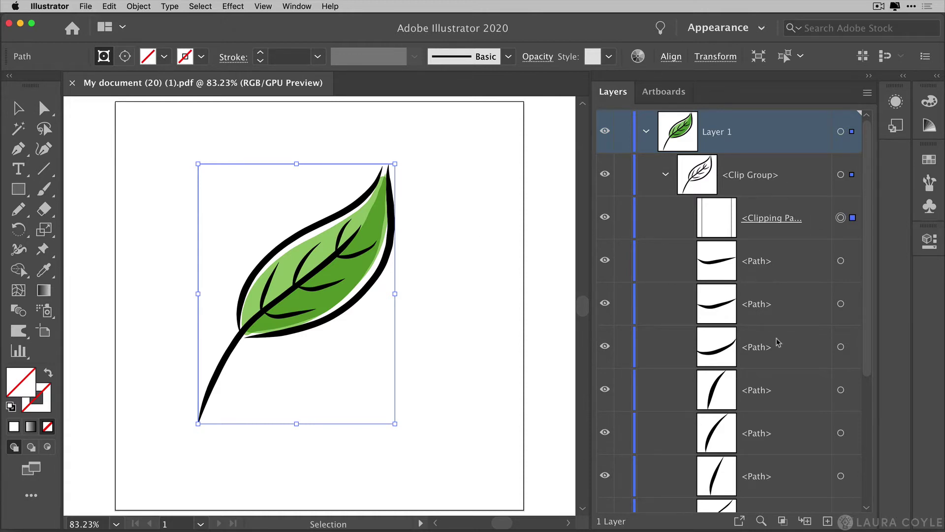
scroll(867, 256, down, 5)
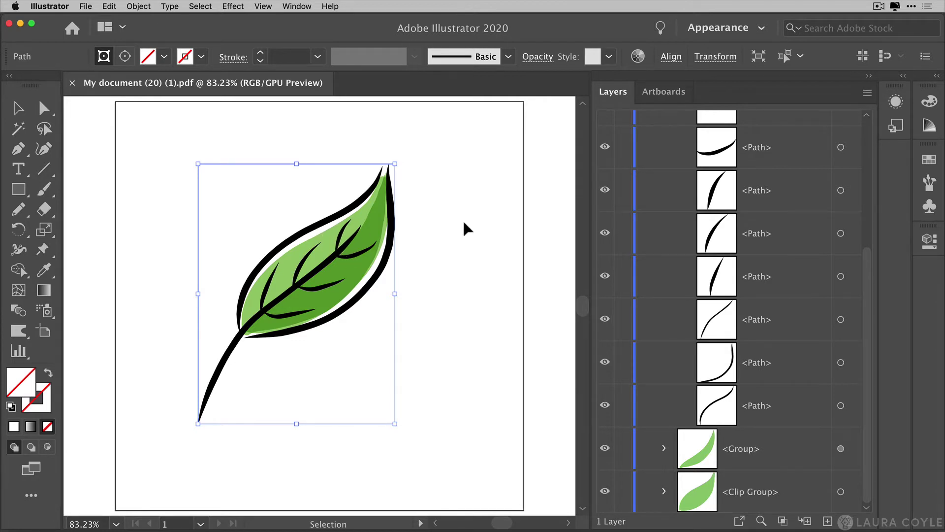
click(465, 228)
Step: Select the leaf's upper outline stroke with Direct Selection and zoom in on its anchors
click(44, 107)
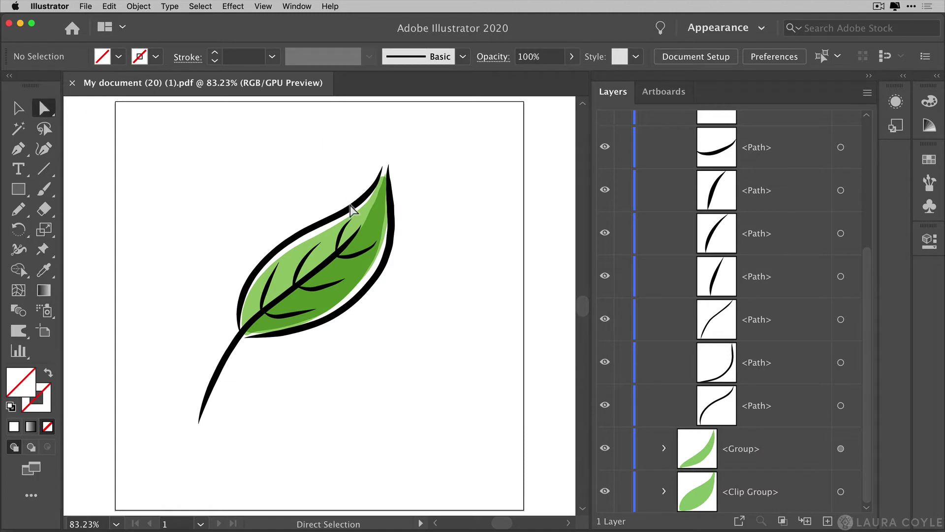
click(377, 214)
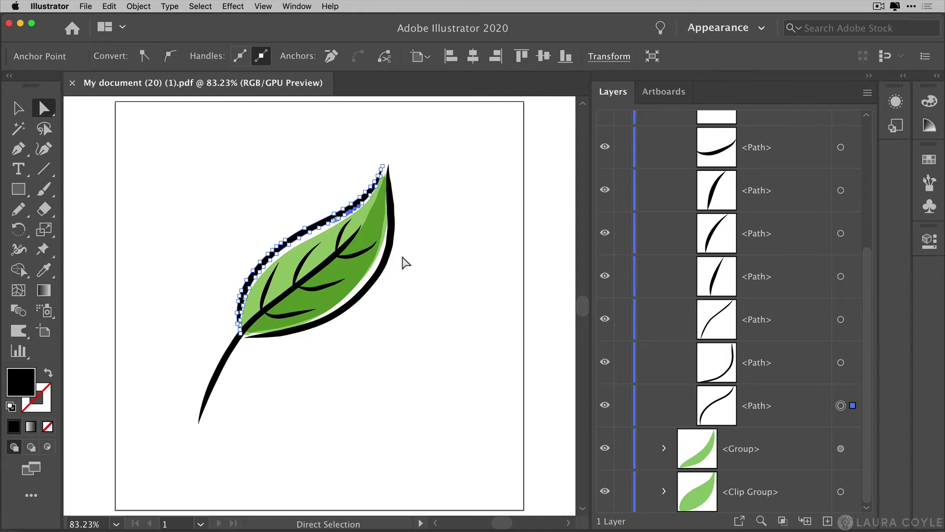
super+click(347, 301)
drag(415, 245, 460, 257)
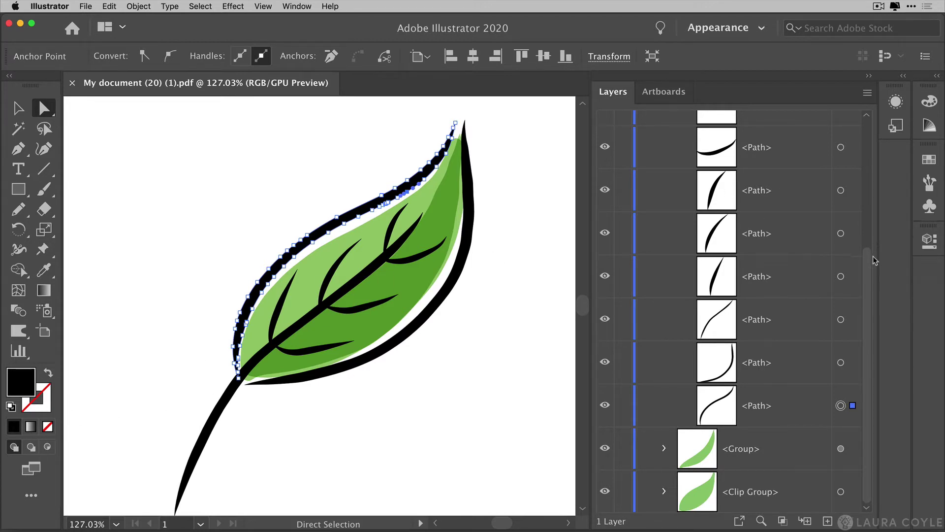
scroll(866, 262, up, 5)
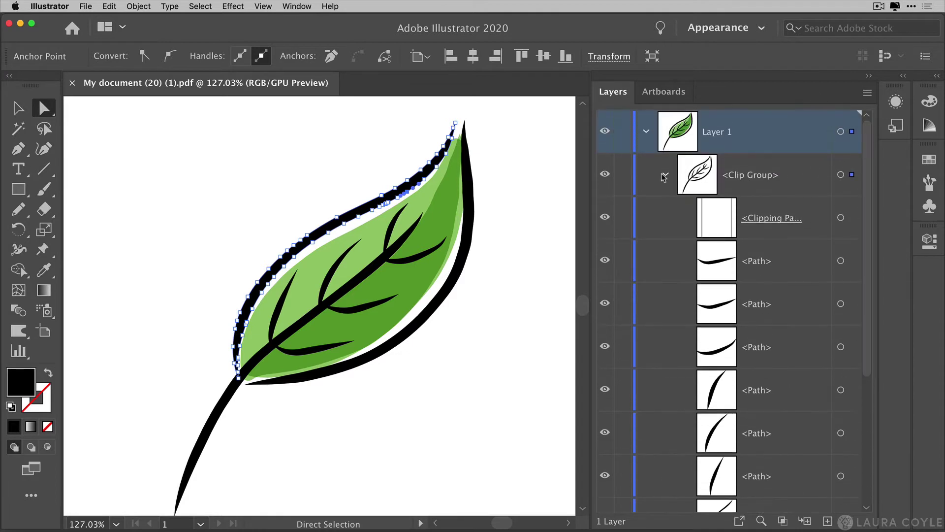
Step: Collapse the ink Clip Group, toggle the Group's visibility, then expand it and its nested Clip Group
click(666, 175)
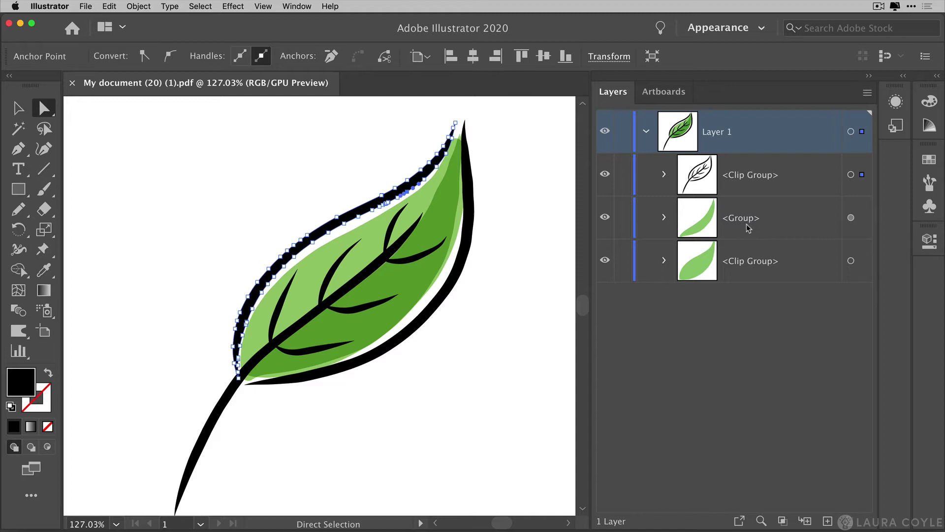
click(604, 219)
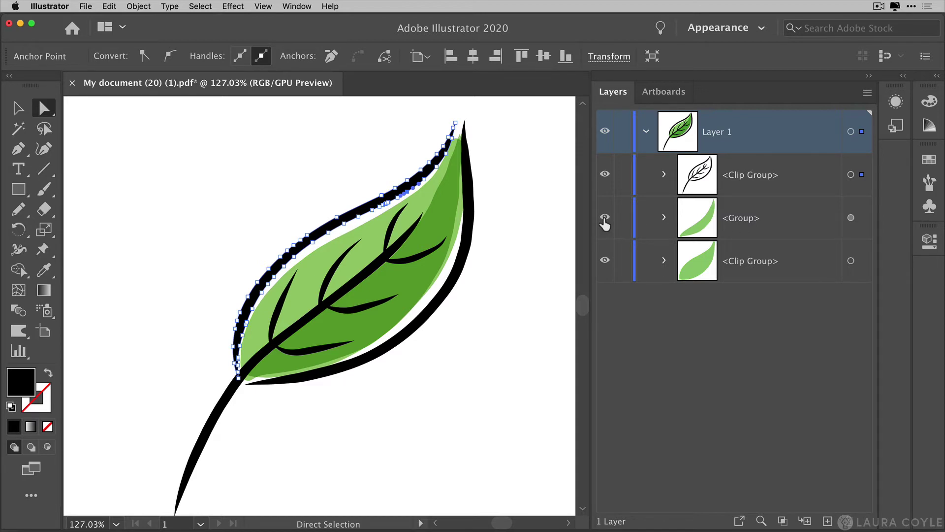
click(604, 219)
click(605, 219)
click(664, 219)
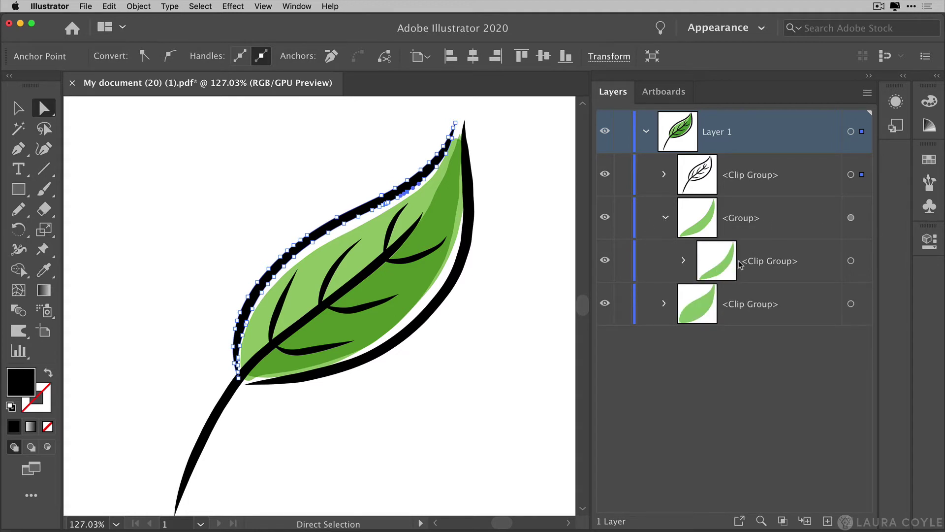
click(683, 261)
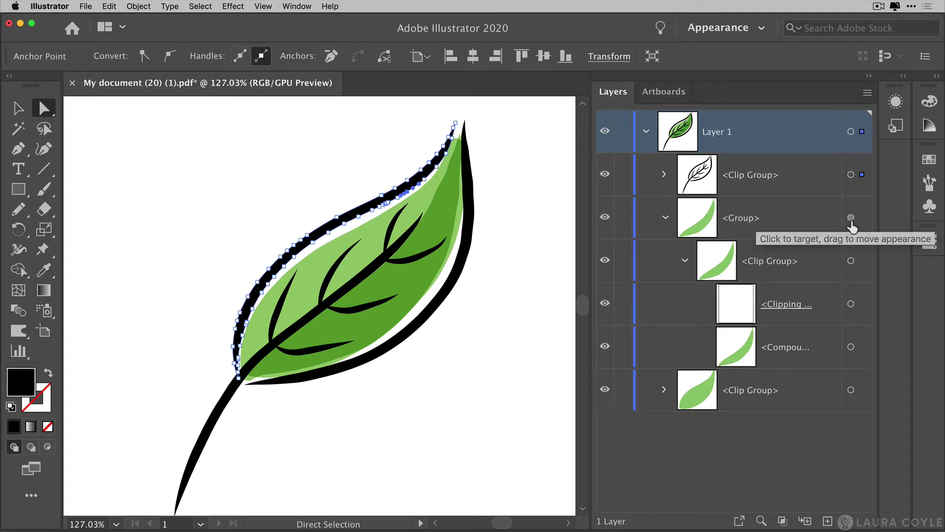
Step: Open the Appearance panel and target the shadow Group to see its Multiply mode
click(904, 80)
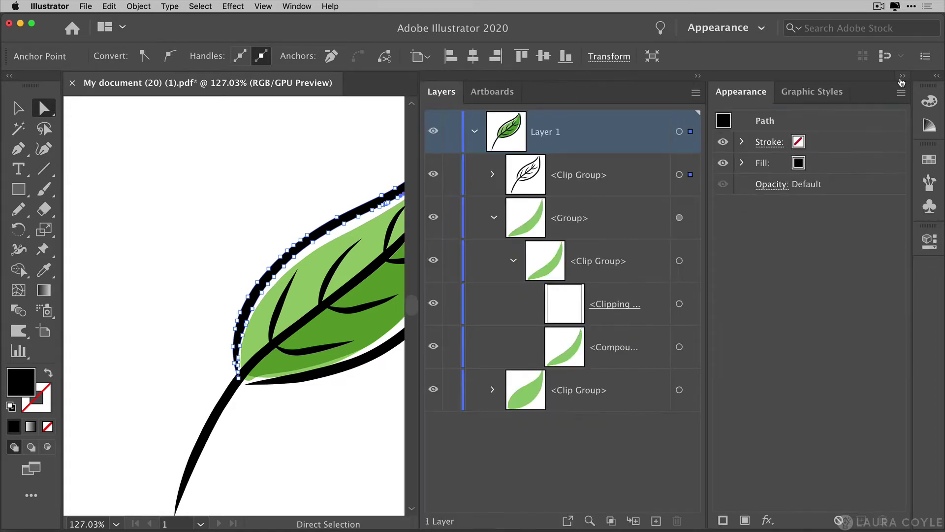
click(680, 219)
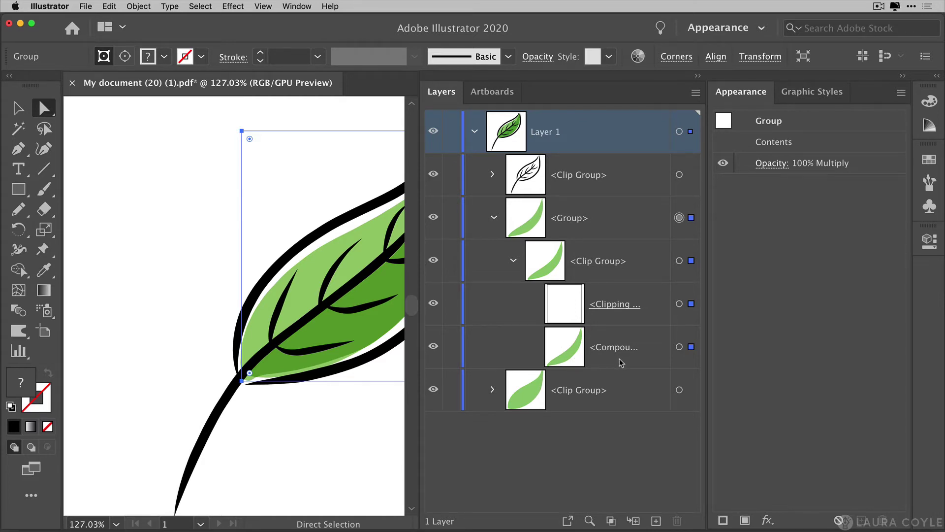
click(494, 217)
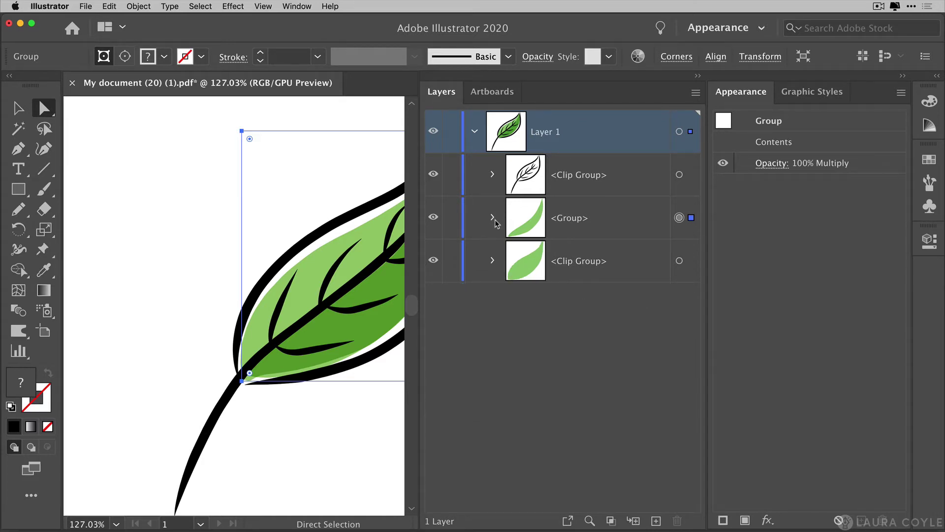
Step: Inspect the light-green leaf Clip Group's appearance, then deselect and re-expand the ink Clip Group
click(493, 261)
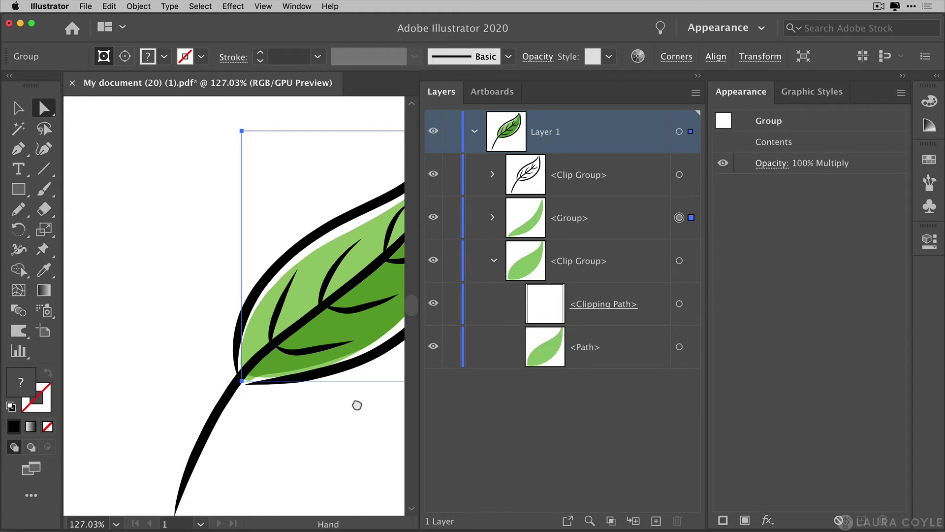
drag(352, 399, 222, 397)
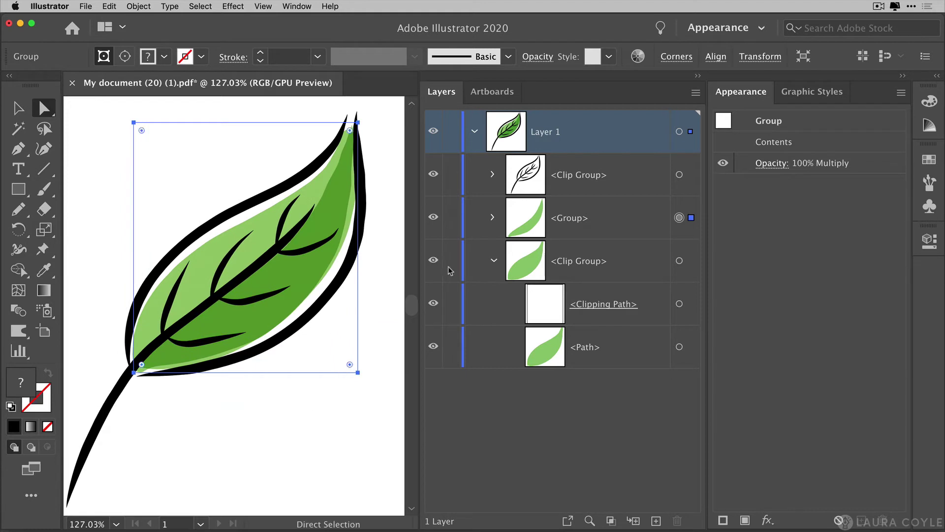
click(691, 260)
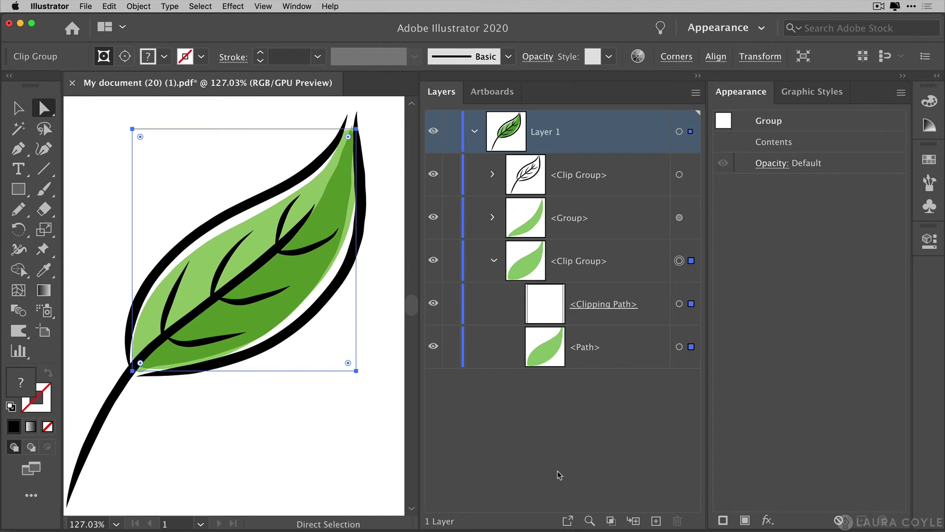
click(493, 260)
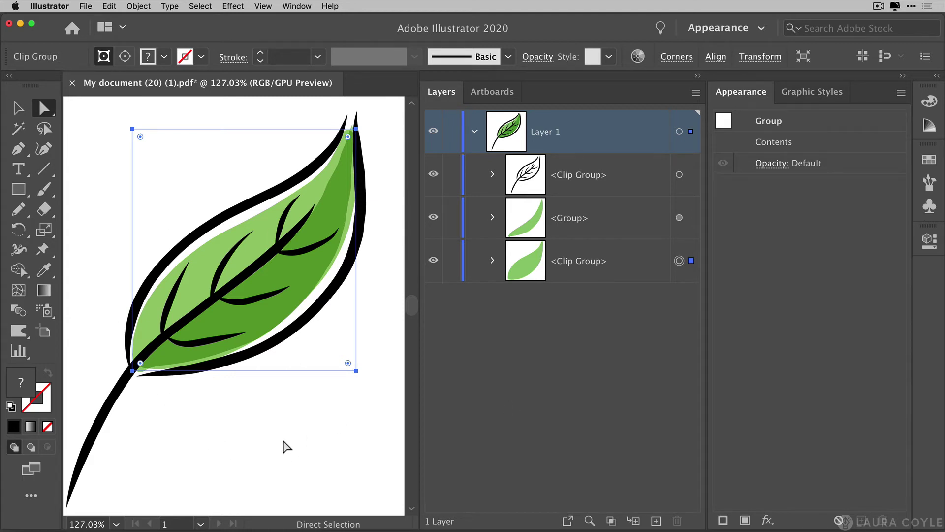
click(310, 459)
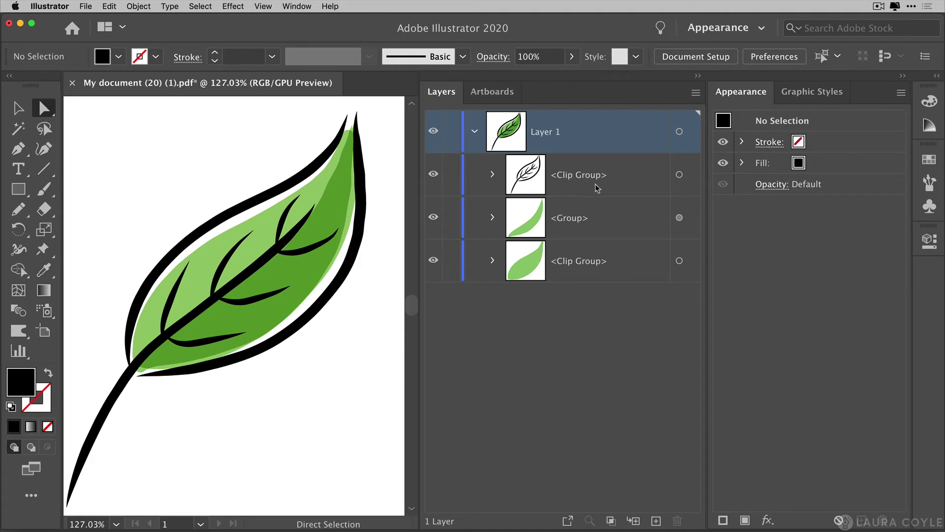
click(491, 176)
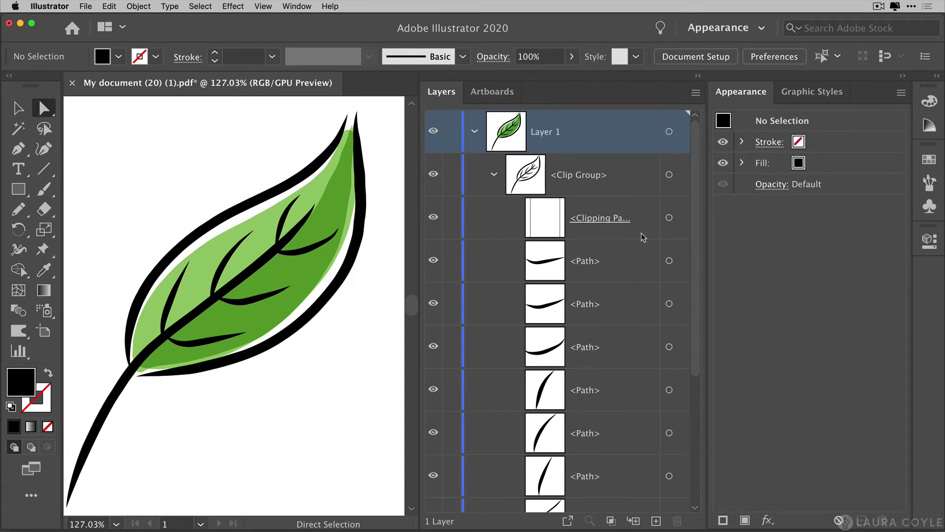
Step: Select every clipping path via Select > Same > Appearance and delete them
click(681, 218)
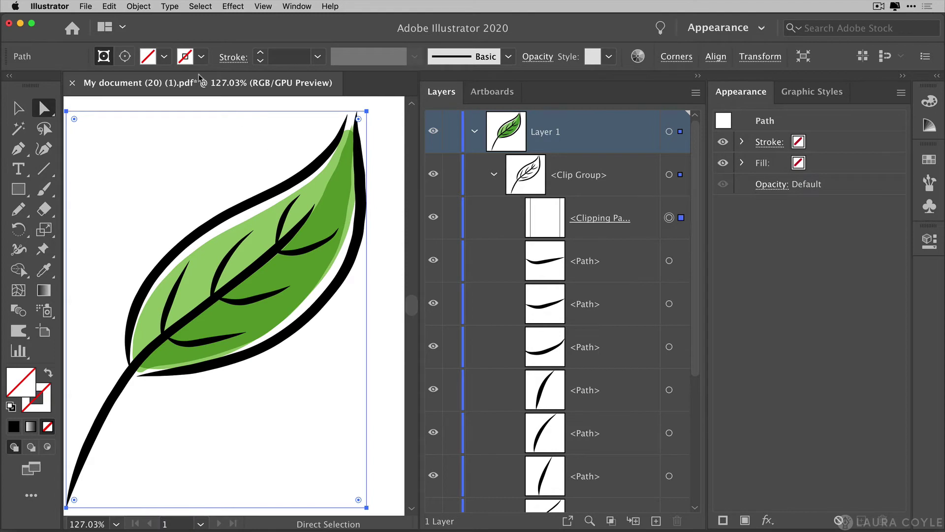
click(201, 6)
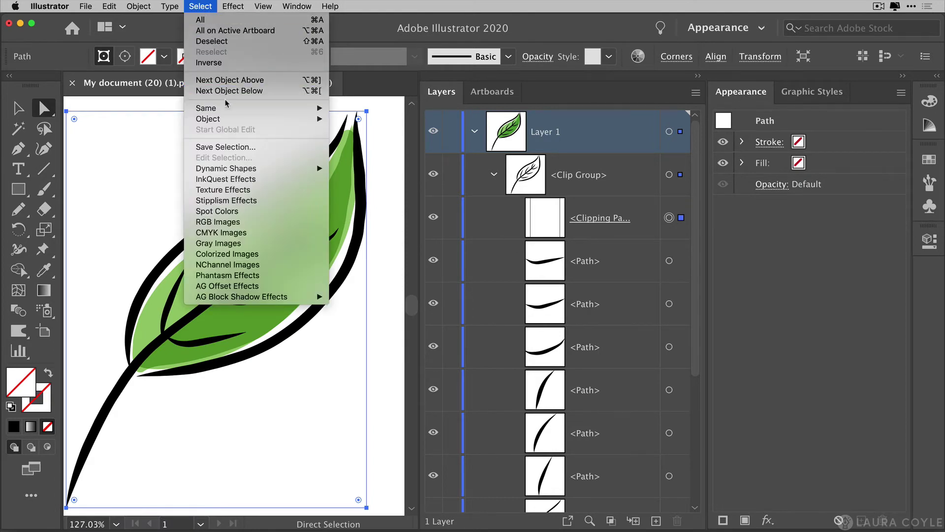
mouse_move(231, 109)
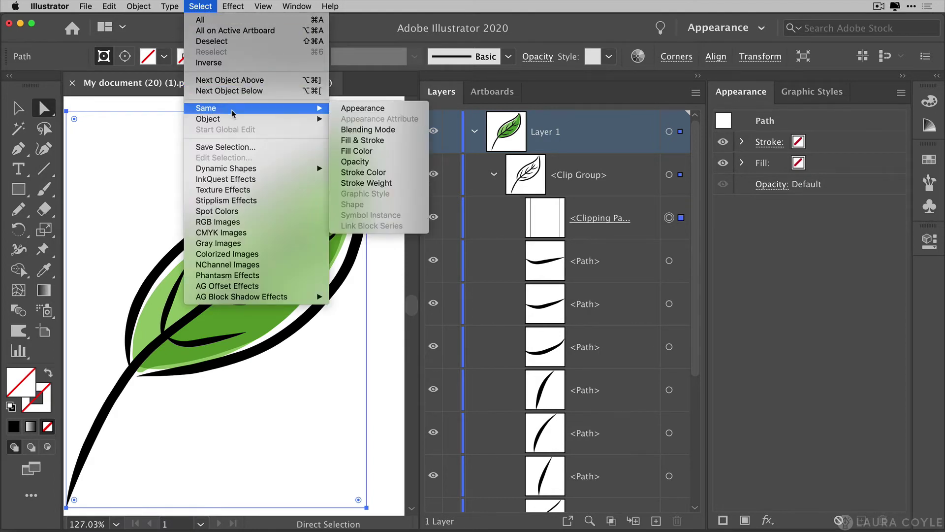
click(370, 112)
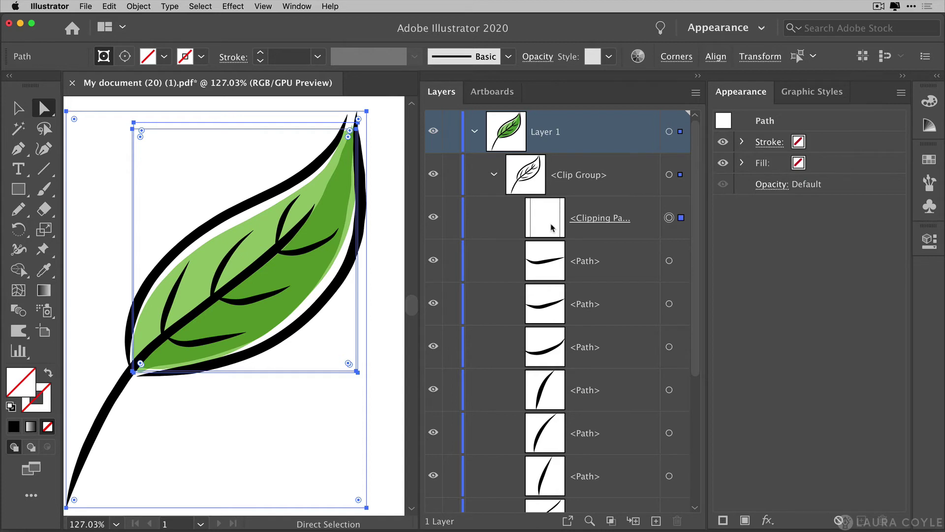
key(Delete)
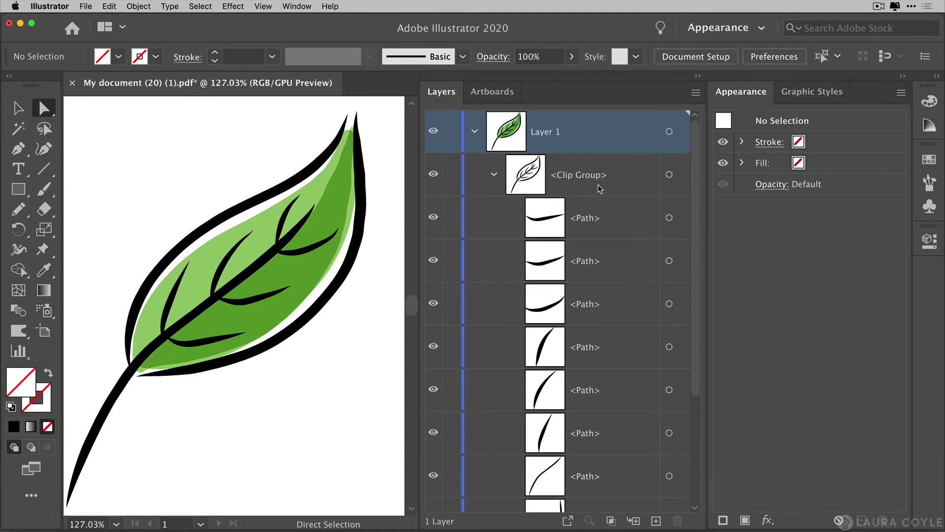
Step: Collapse the ink Clip Group and confirm the bottom Clip Group holds only its path
click(494, 175)
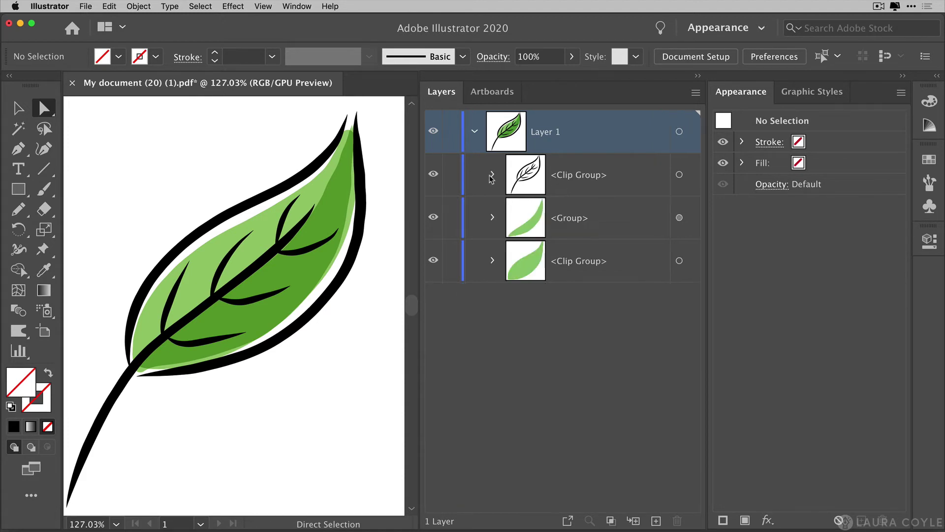
click(493, 261)
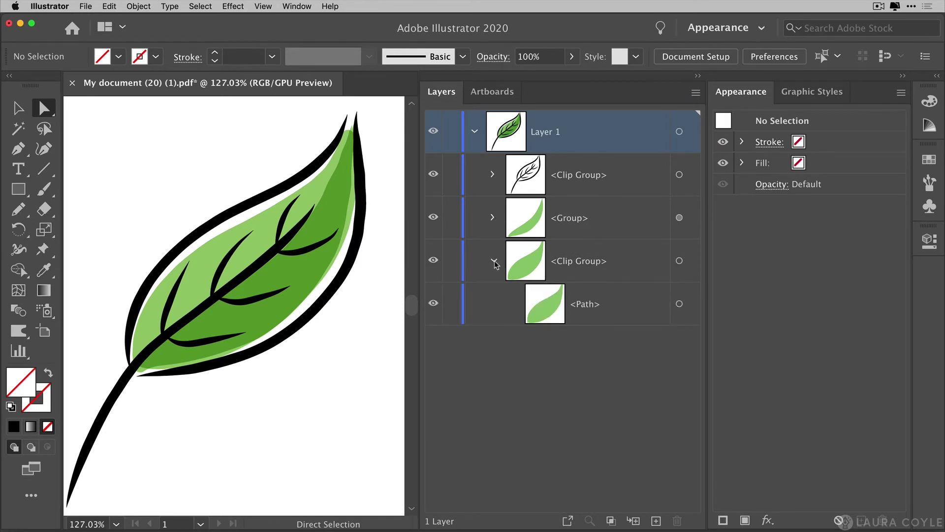
click(493, 261)
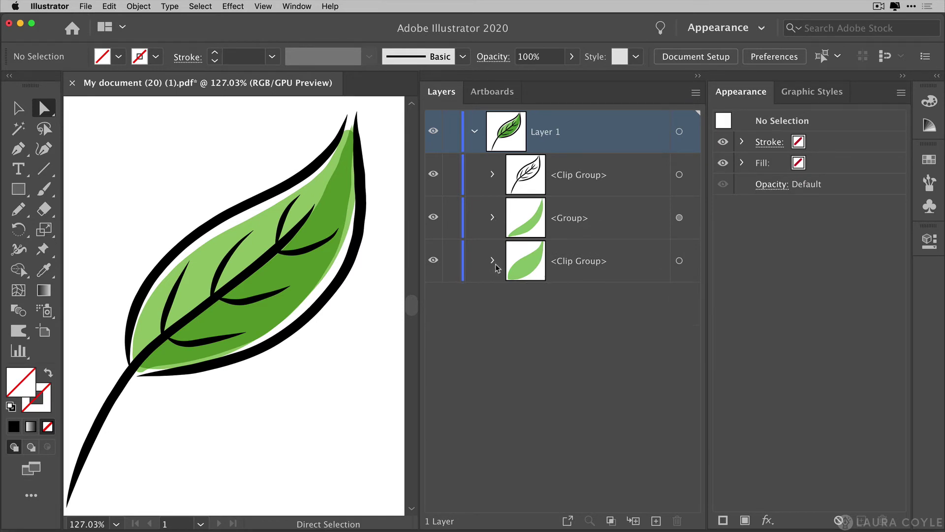
Step: Check the dark-green shading, expand the shadow Group and view its 100% Multiply opacity
click(607, 232)
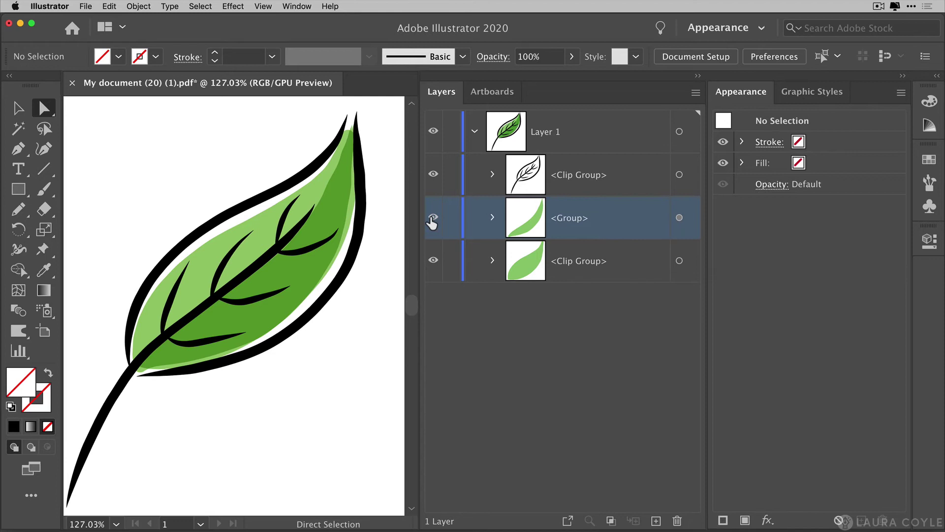
click(433, 218)
click(433, 218)
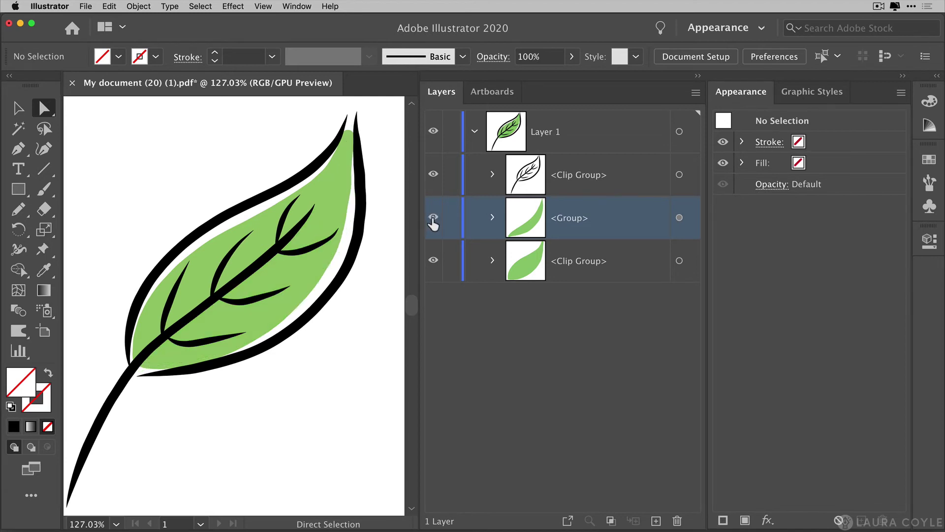
click(492, 217)
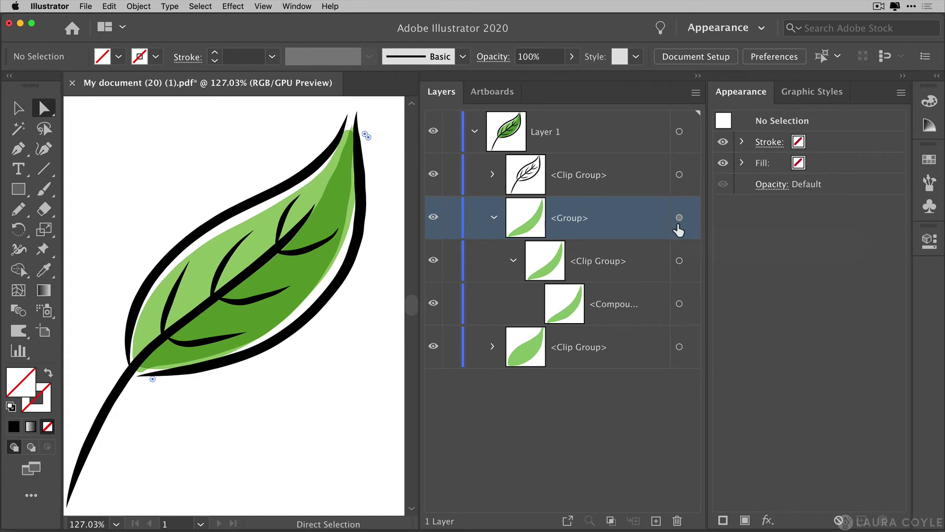
click(679, 217)
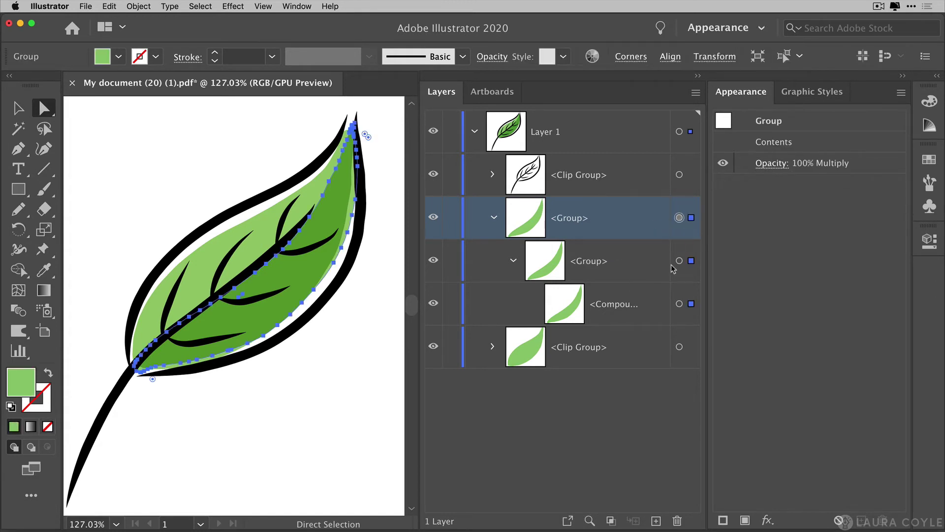
click(694, 236)
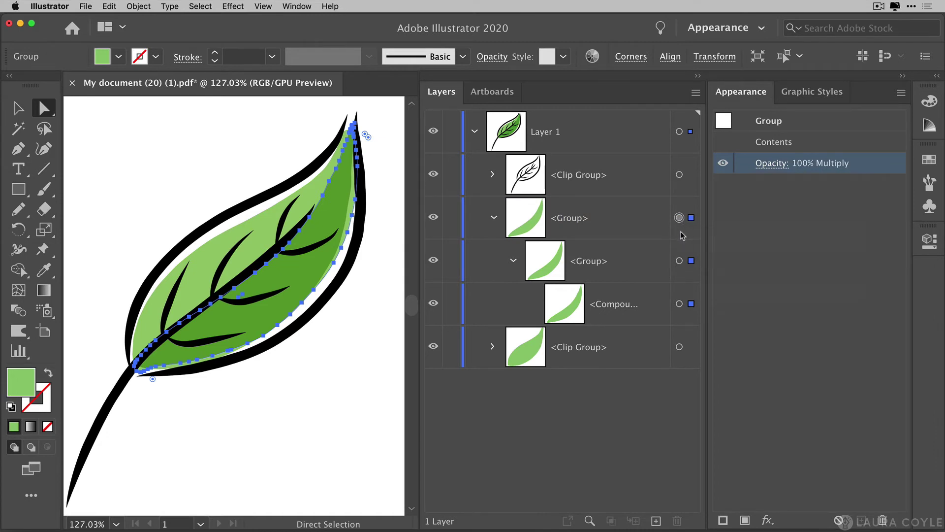
click(764, 205)
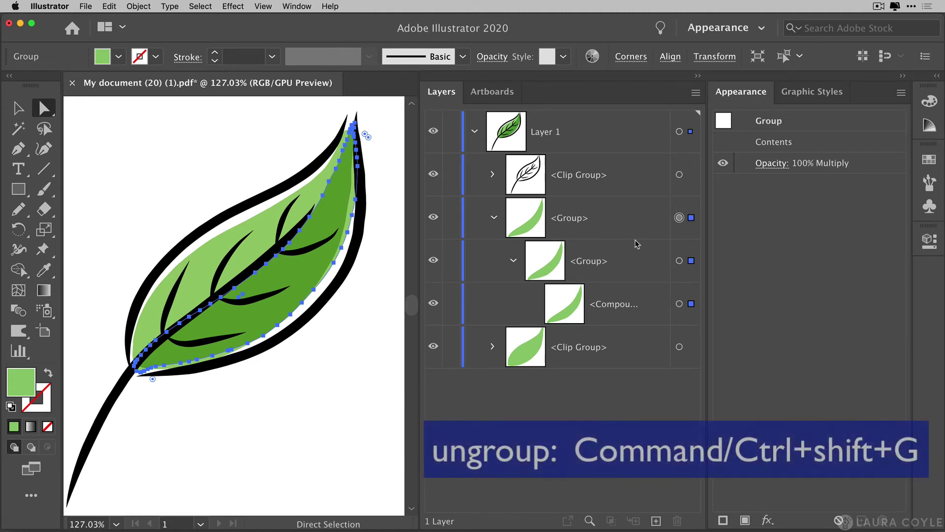
key(super+shift+g)
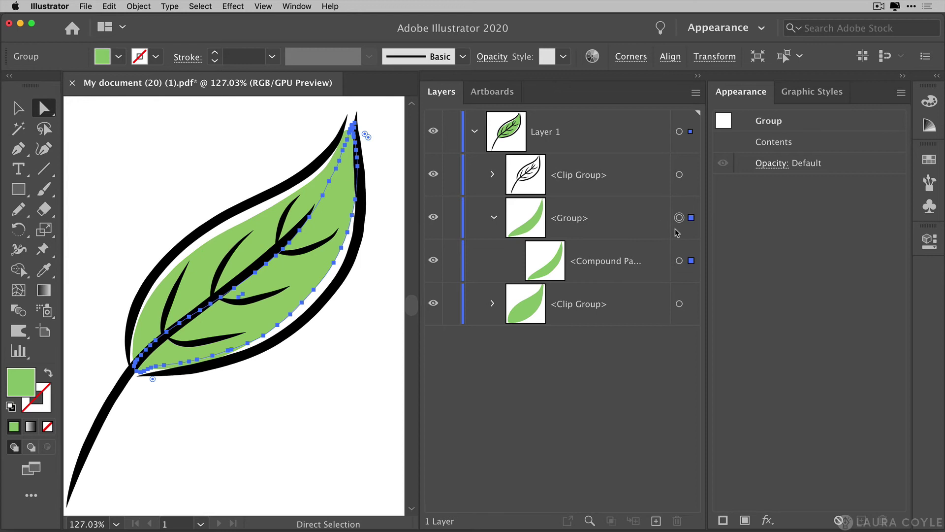
key(super+z)
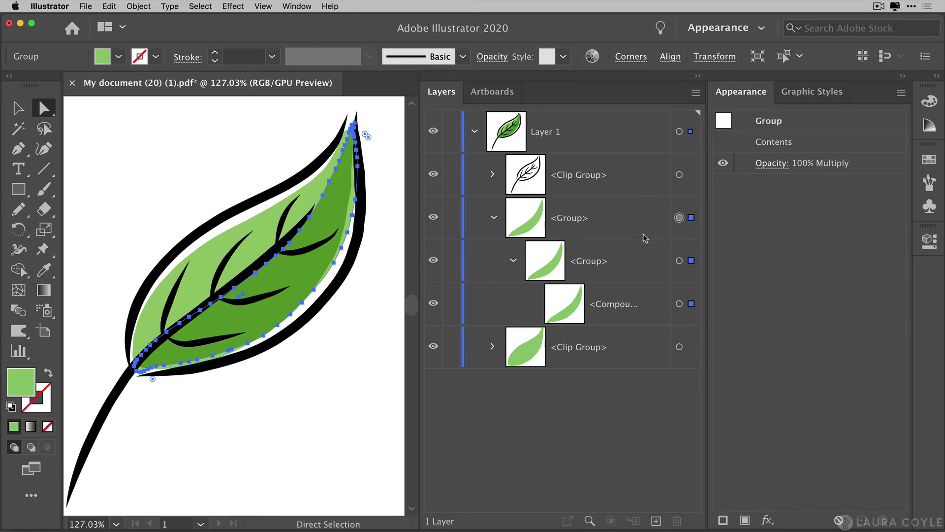
Step: Set the shadow compound path's own blending mode to Multiply at 100% opacity
click(680, 304)
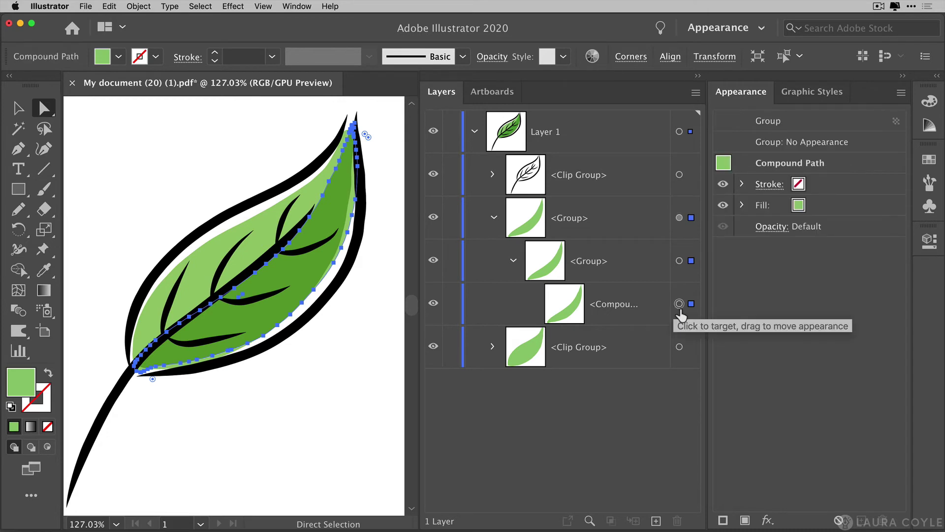
click(769, 227)
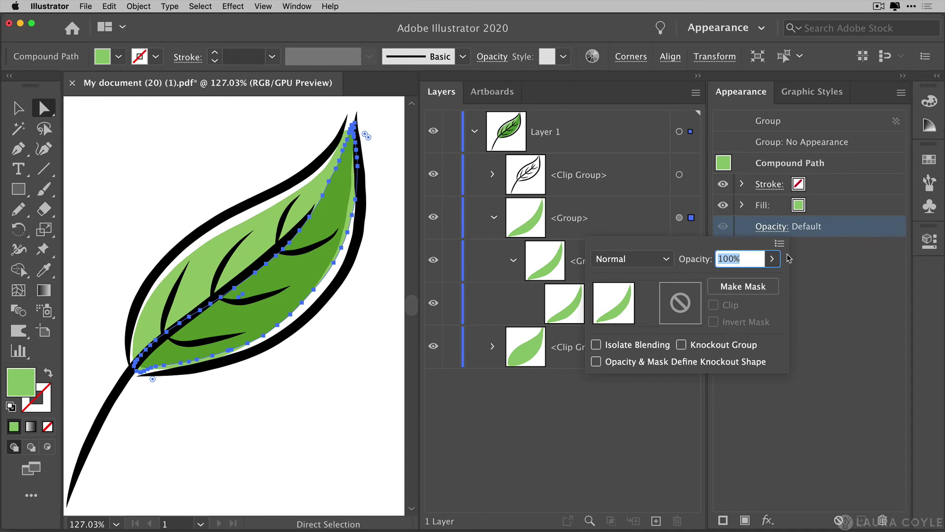
click(668, 259)
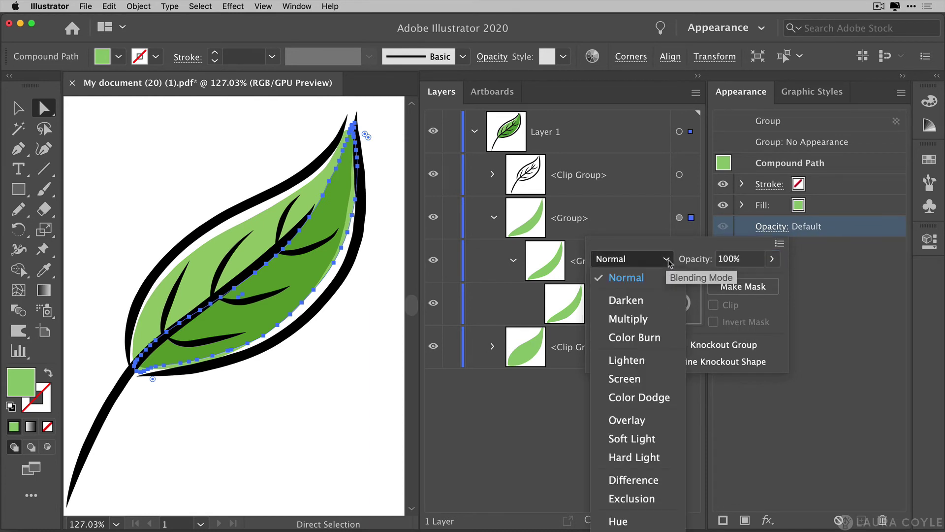
click(659, 320)
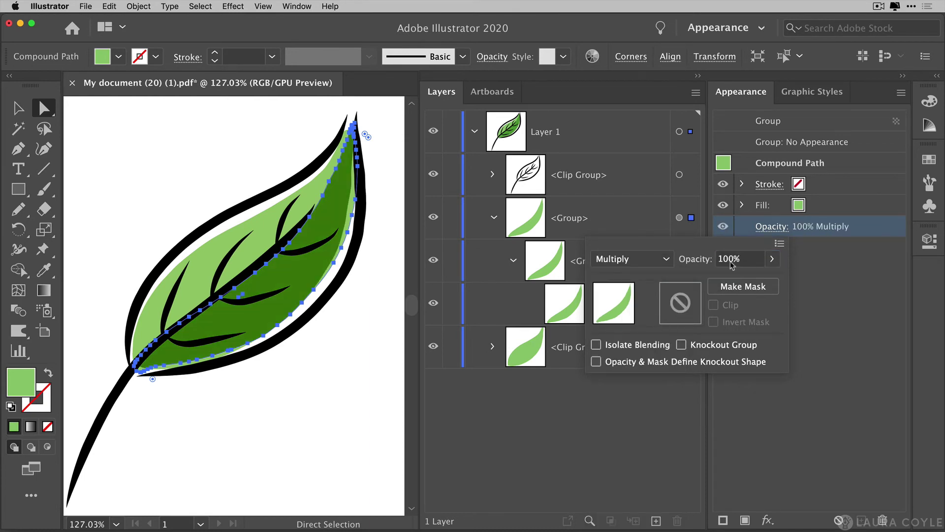
click(842, 268)
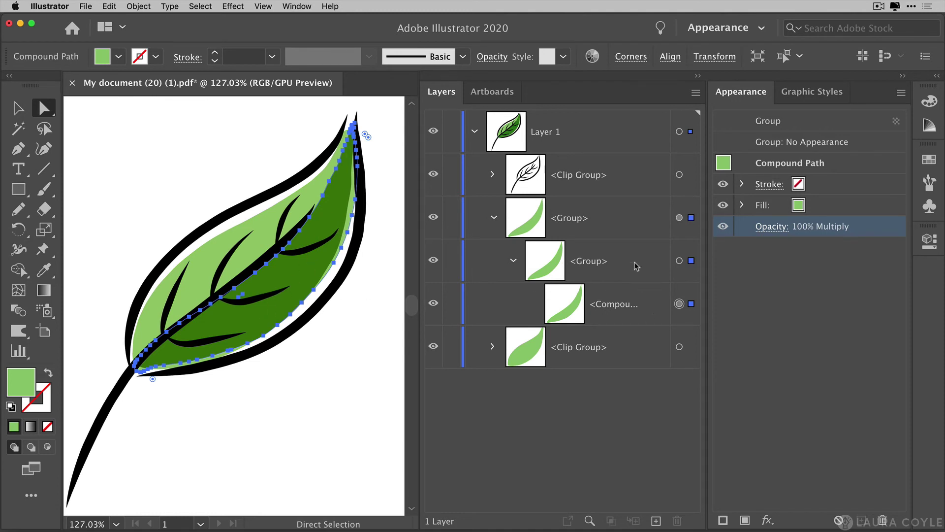
Step: Ungroup the outer shadow Group twice so the compound path sits directly in Layer 1
click(632, 223)
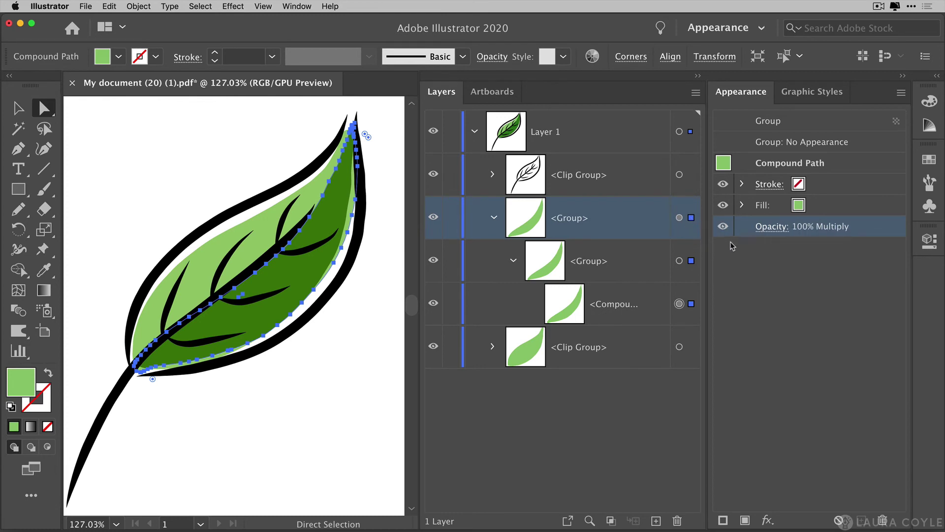
key(super+shift+g)
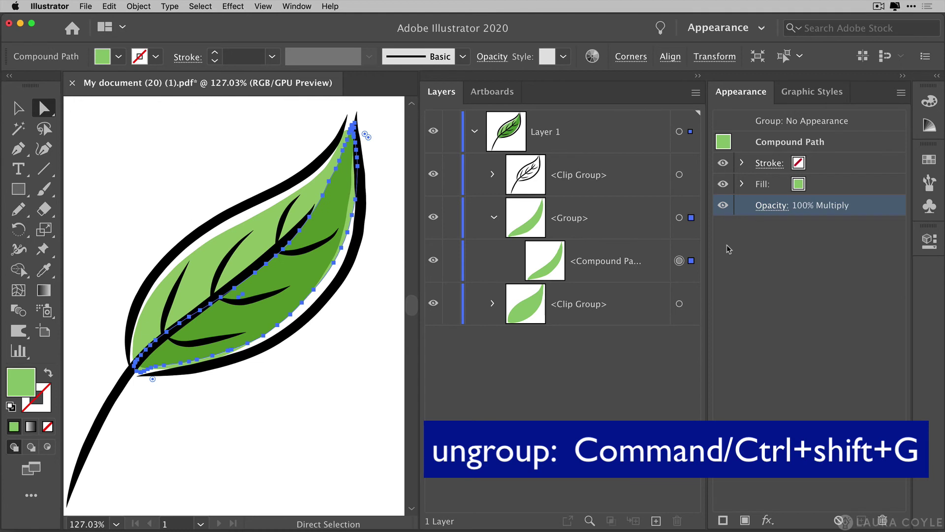
key(super+shift+g)
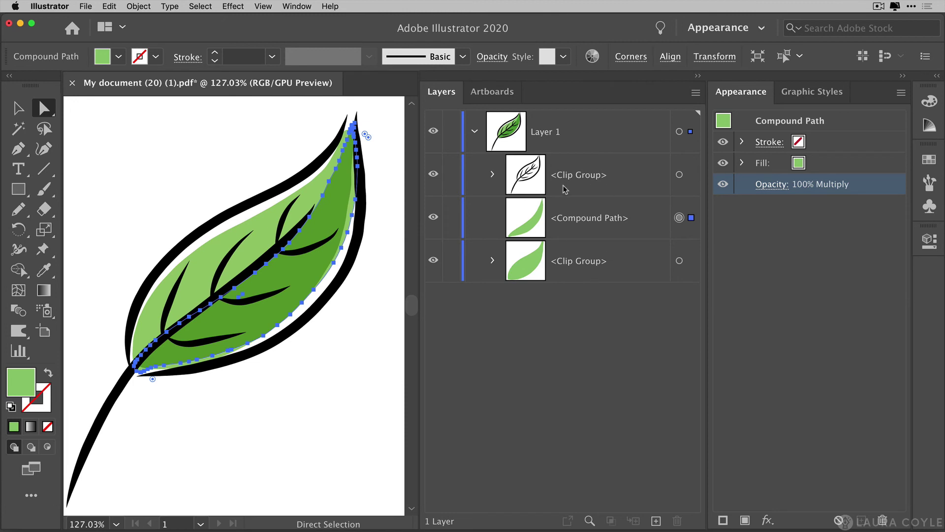
Step: Ungroup the bottom leaf Clip Group, leaving the light-green fill as a plain Path
click(619, 183)
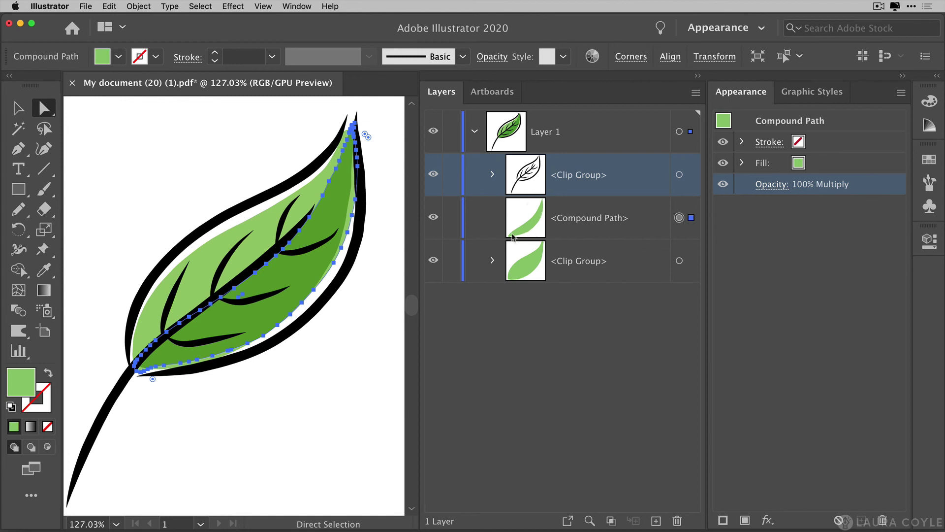
click(618, 231)
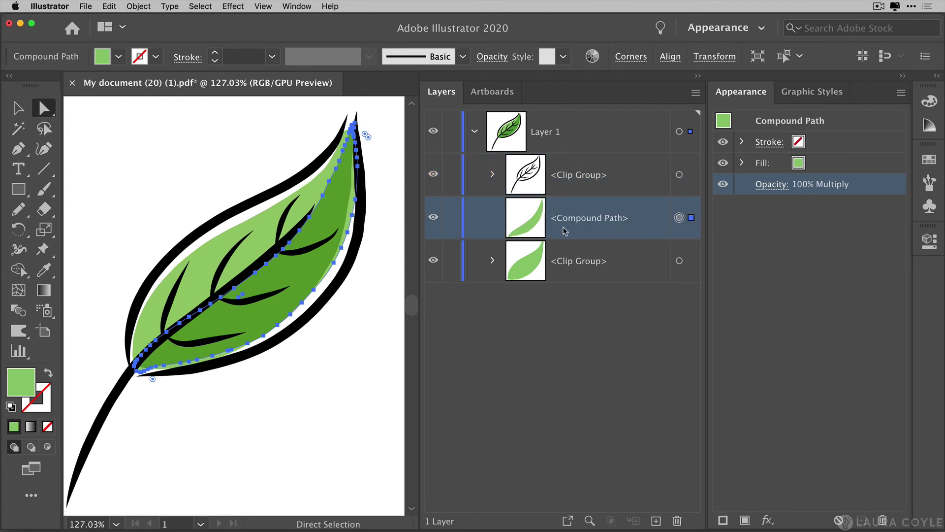
click(569, 302)
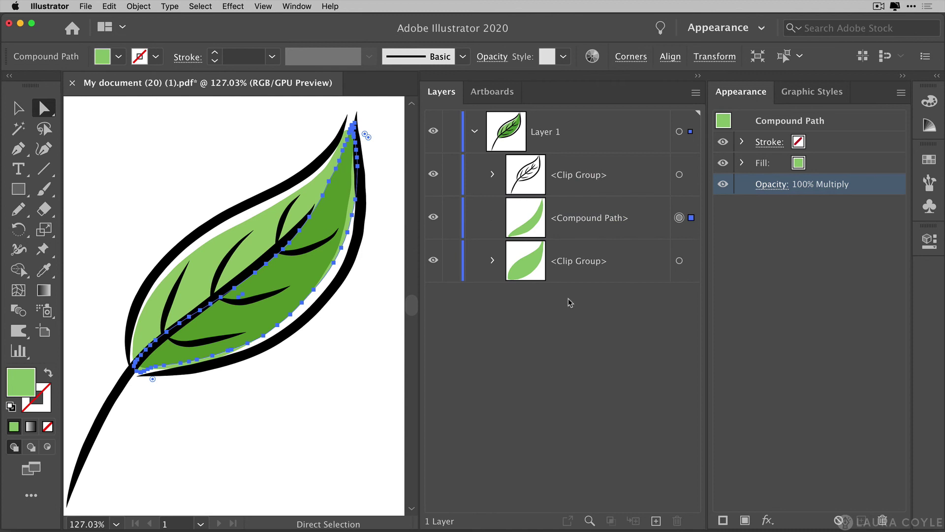
click(492, 261)
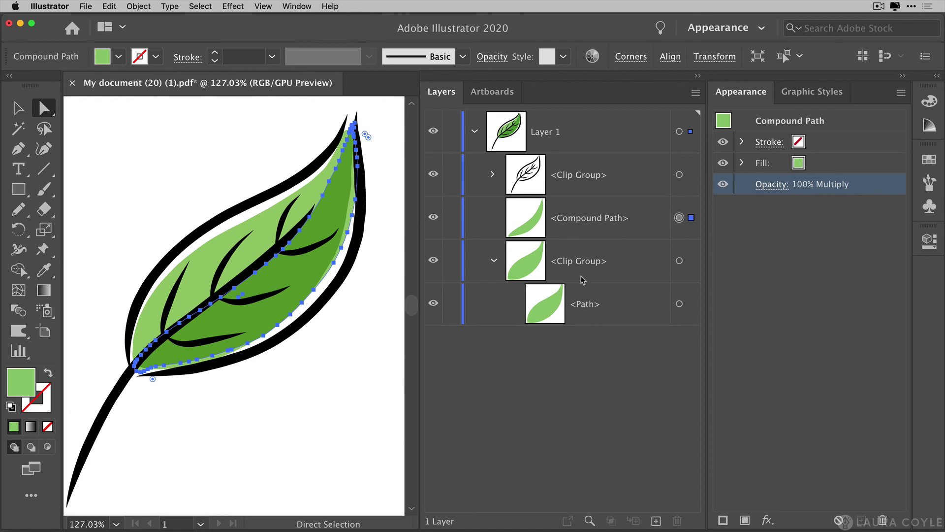
click(610, 272)
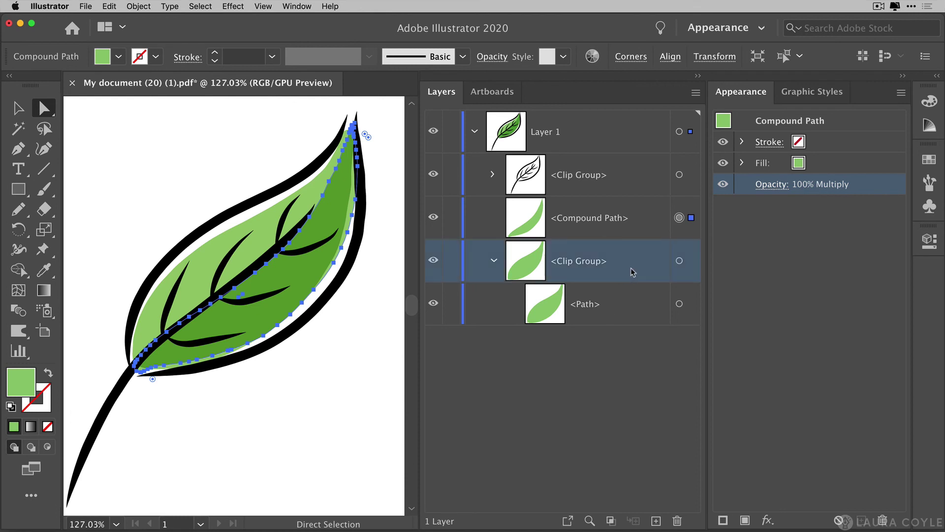
click(680, 261)
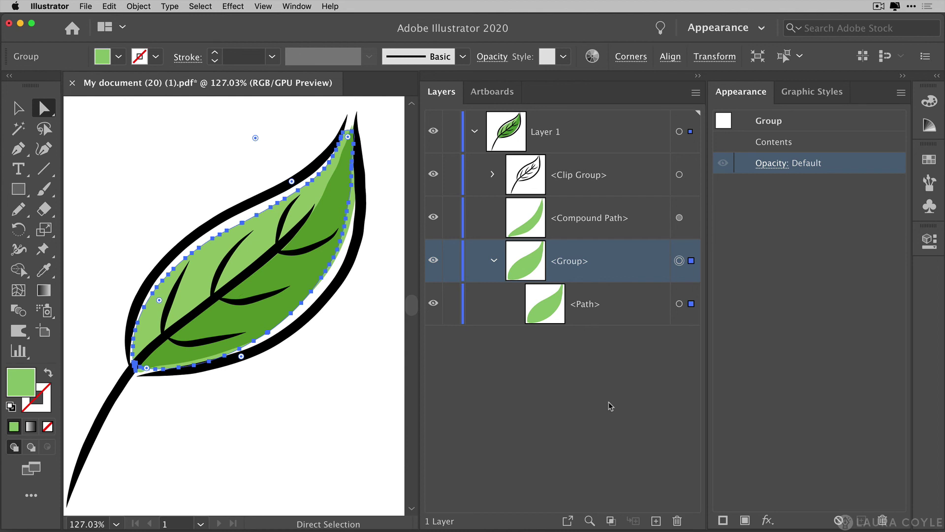
key(super+shift+g)
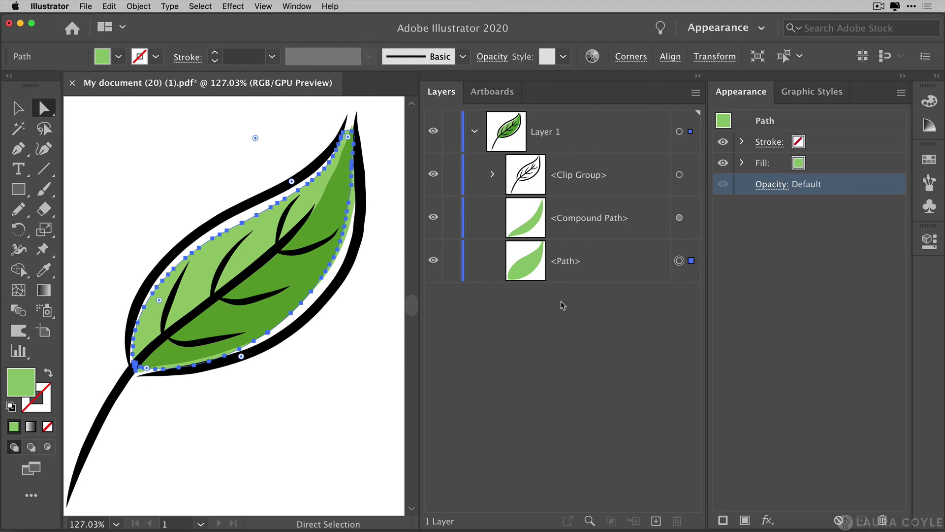
click(474, 131)
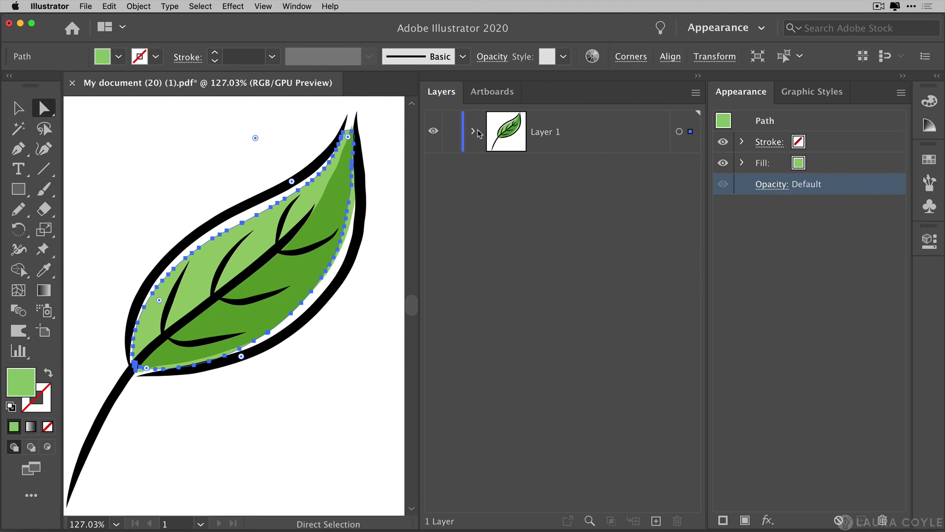
click(355, 389)
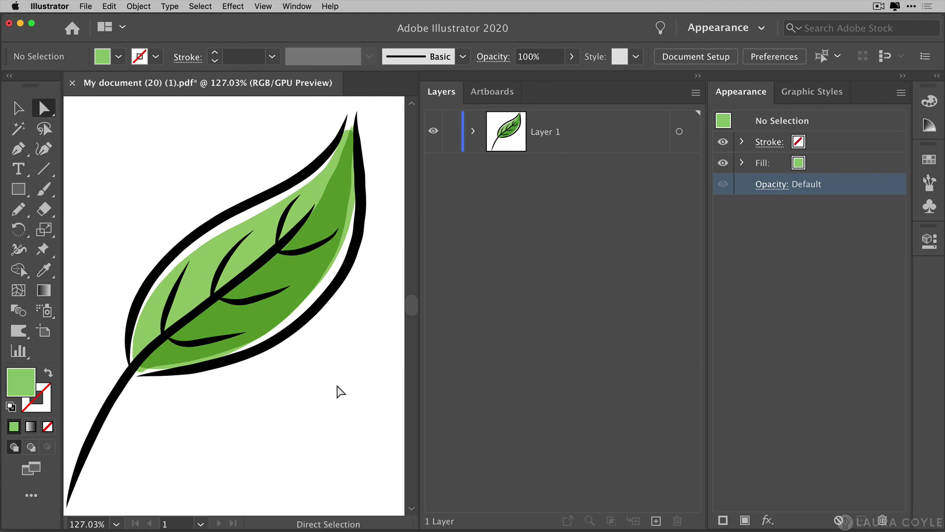
click(474, 133)
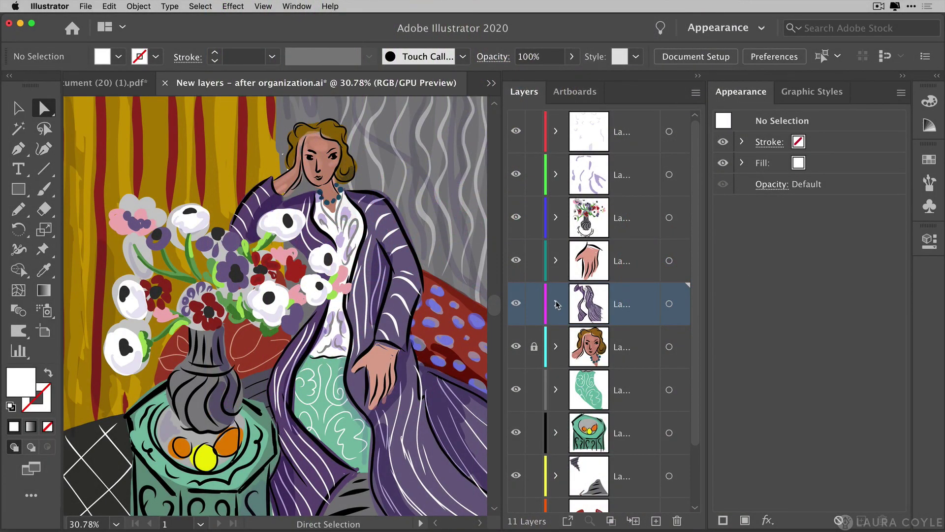
Step: Lower the robe-stripes group's opacity to 39% in the Appearance panel
click(557, 304)
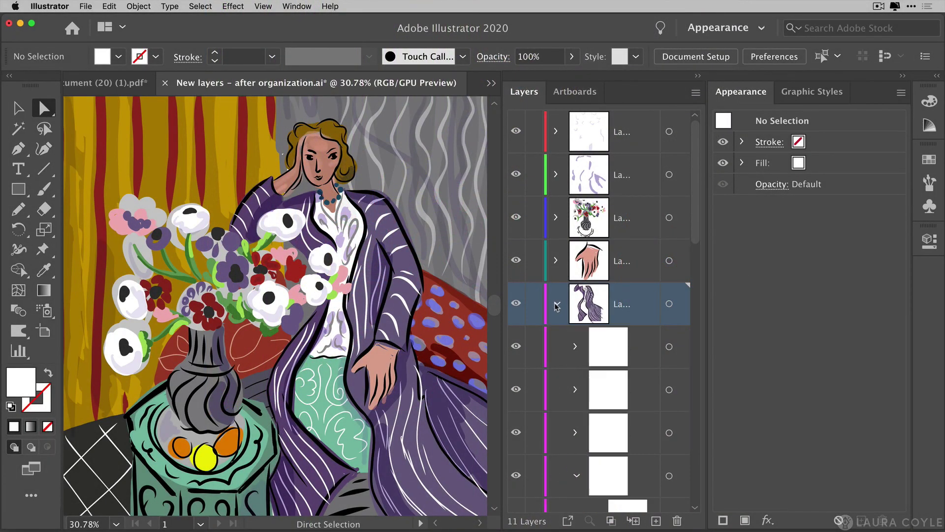
click(669, 347)
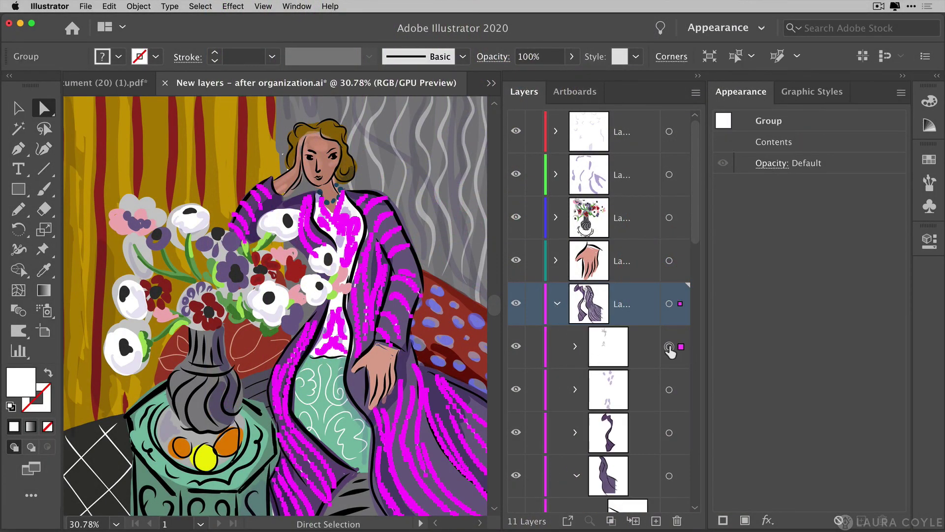
click(777, 167)
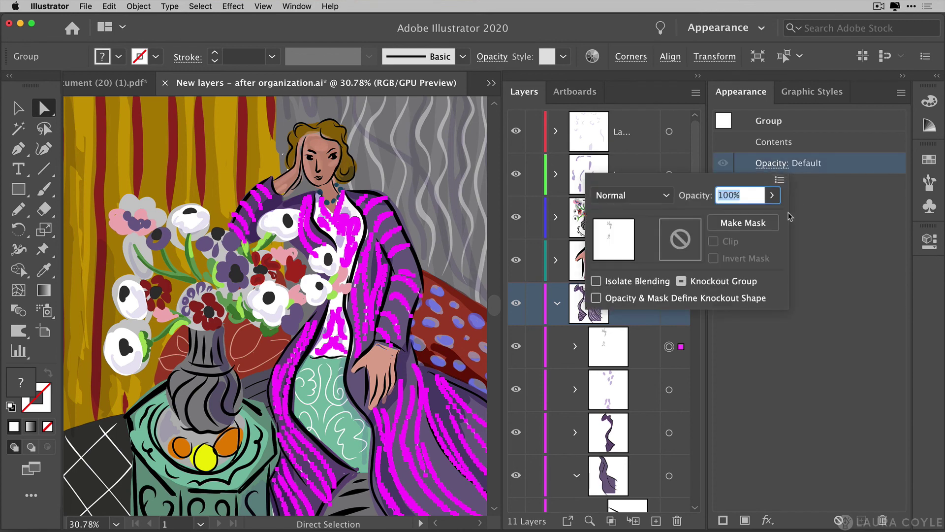
click(772, 194)
drag(768, 217, 729, 217)
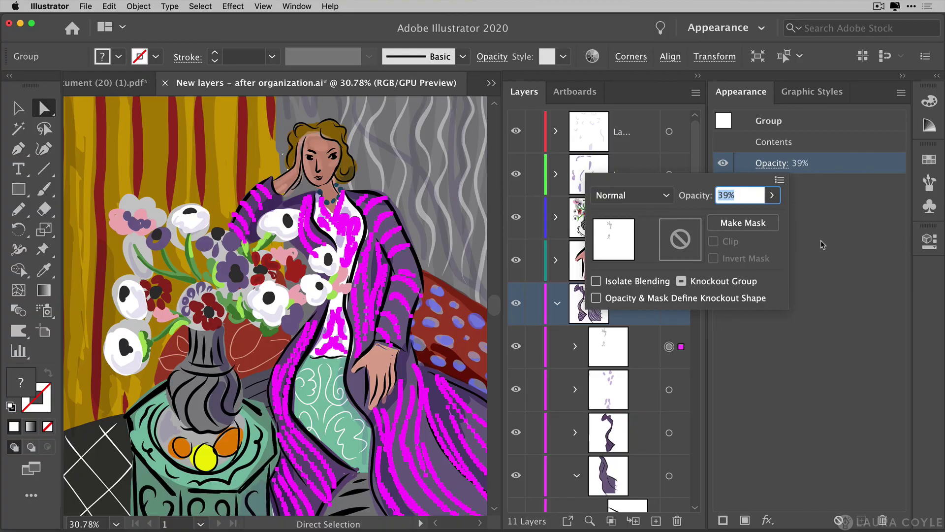